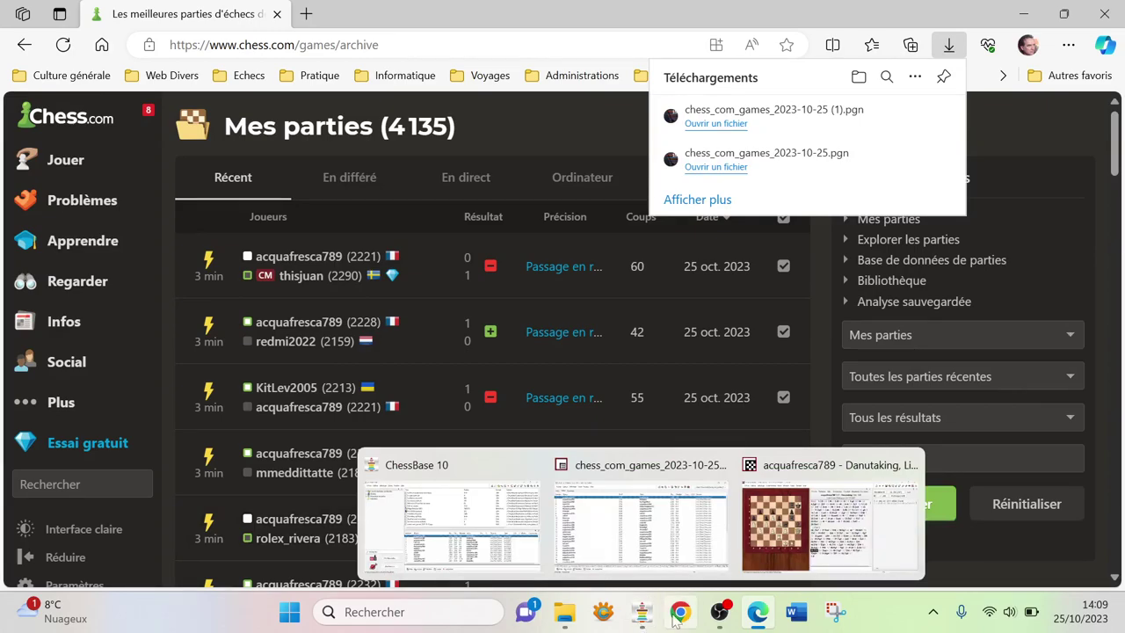
Switch to Google Chrome, maximise its window and open the Gmail inbox.
left_click(676, 620)
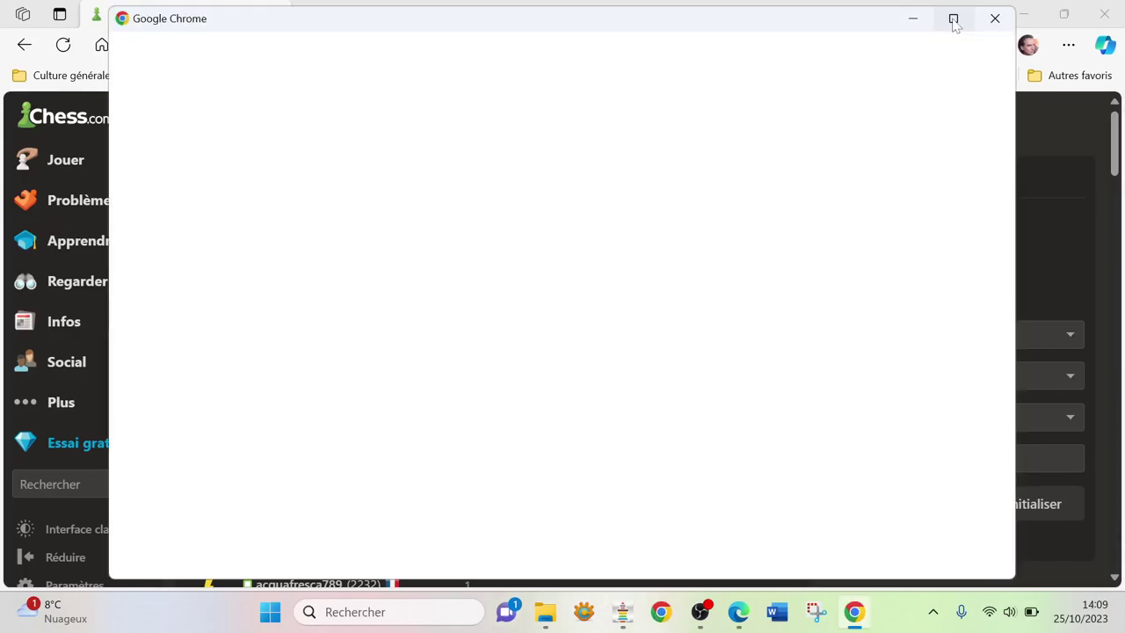
left_click(954, 19)
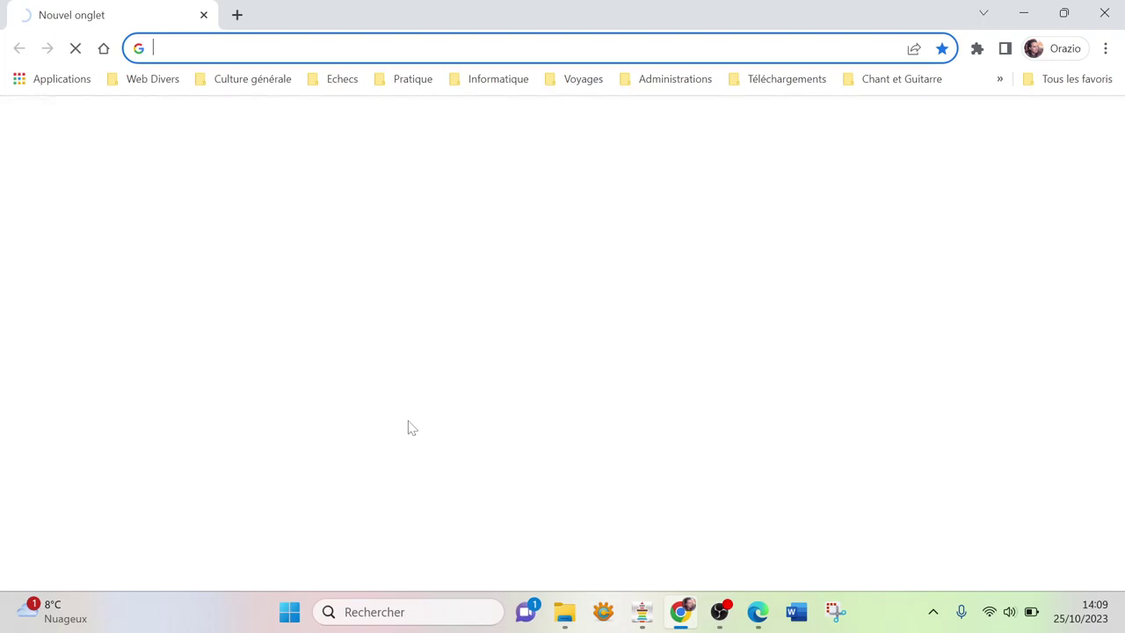
left_click(420, 441)
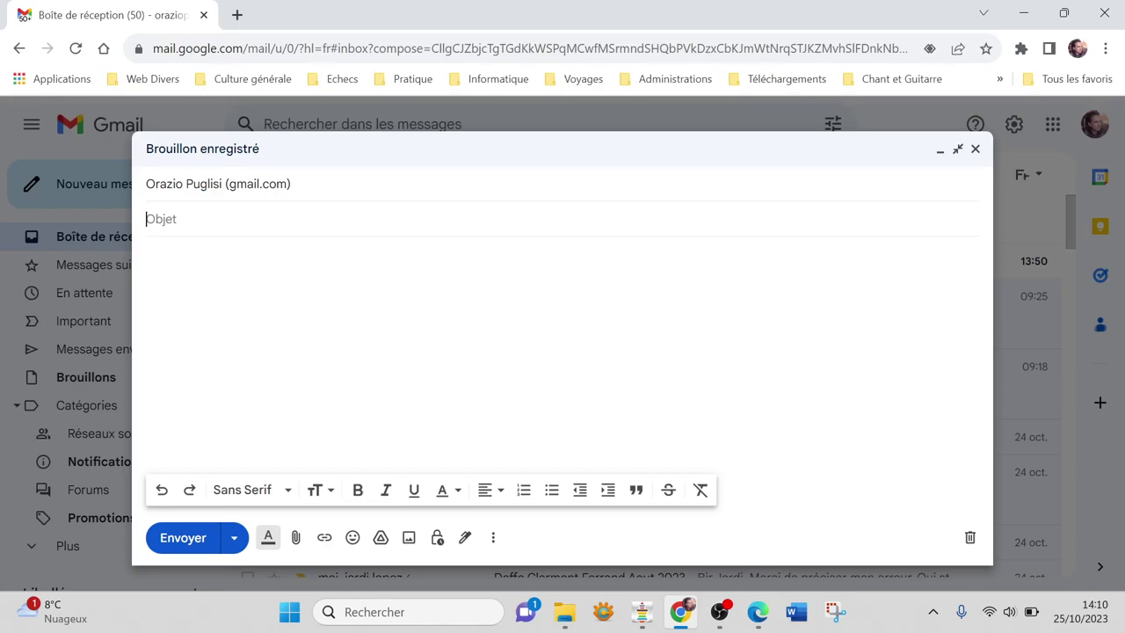
Send the e-mail with subject "Parties professeur", text "Pour analyse" and "Merci pour les abalyse s", and chess_com_games_2023-10-25 (1).pgn attached.
type("Parties professeur")
key("Tab")
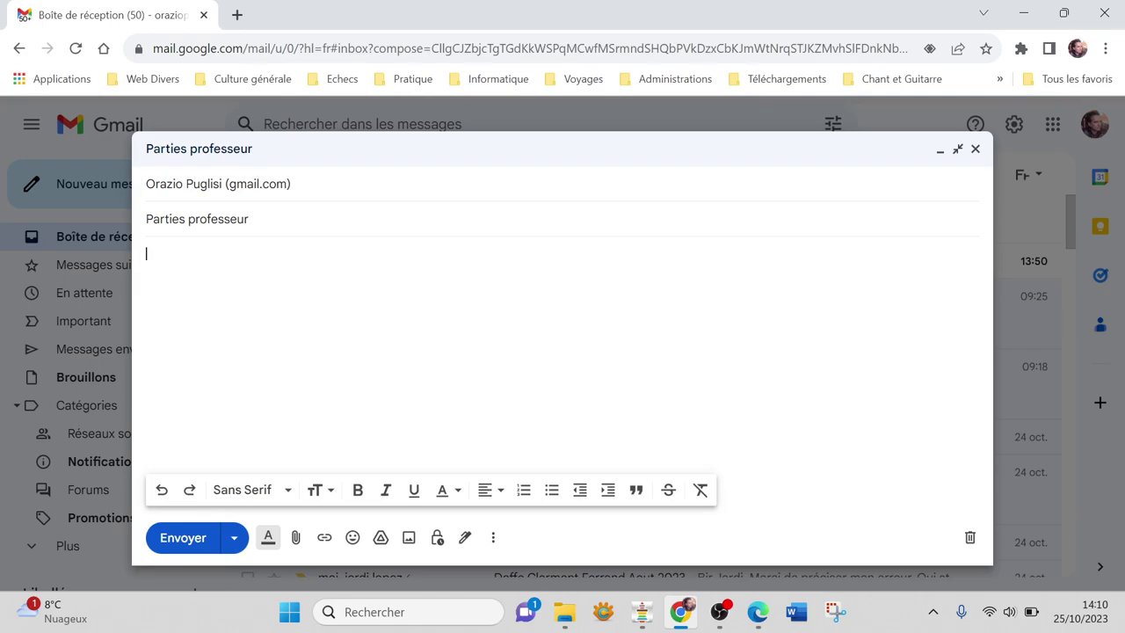
type("Pour a")
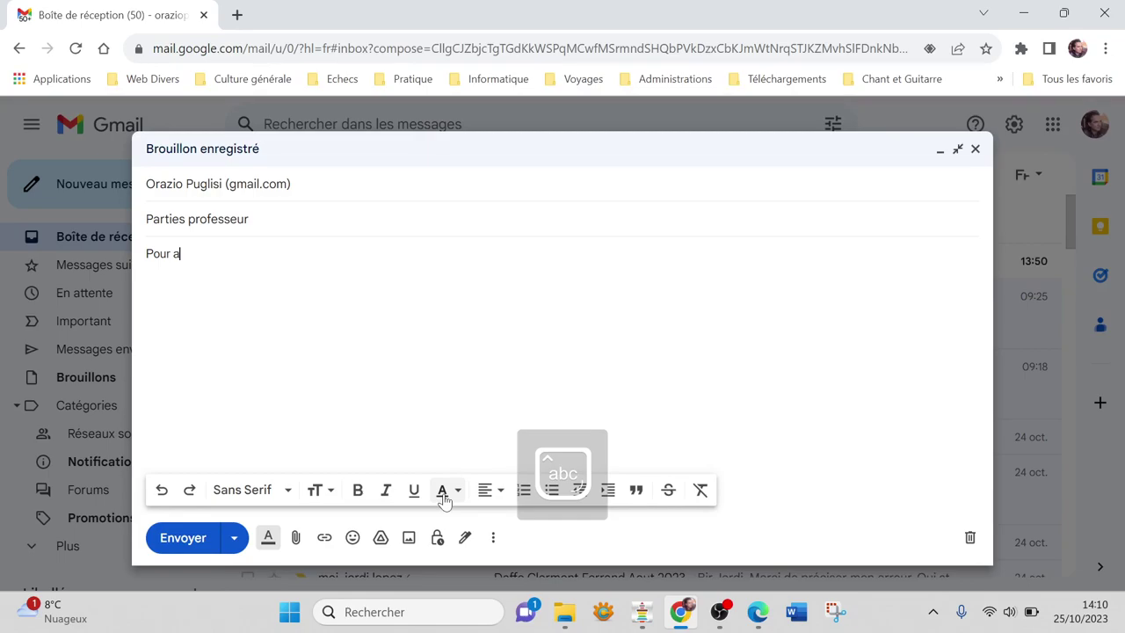
type("nalyse")
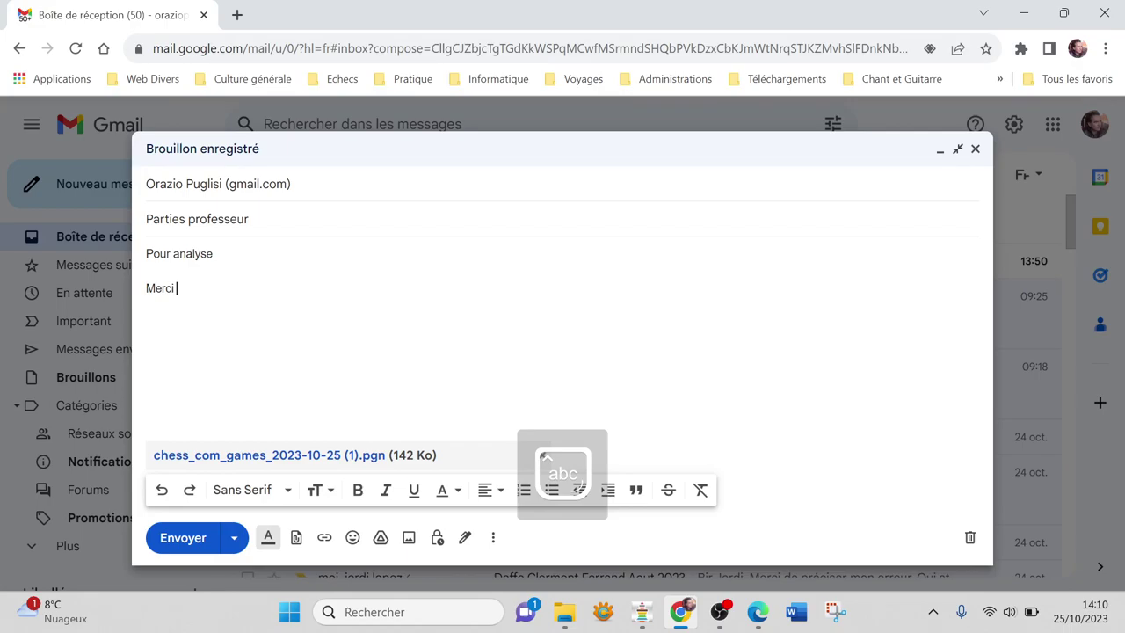
type("pour les aba")
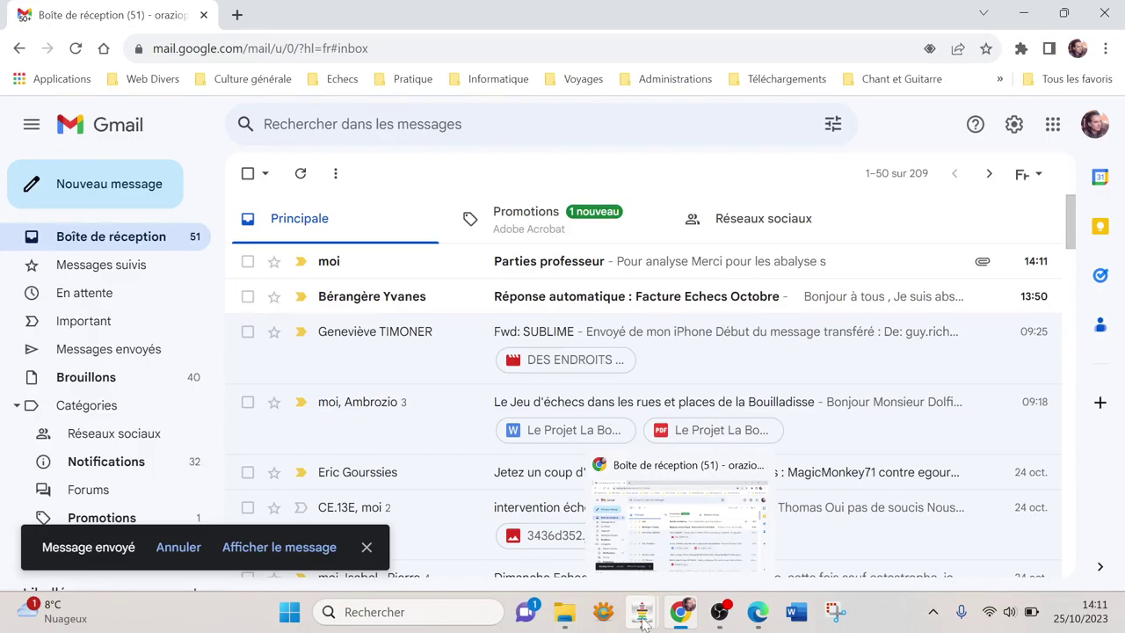
Switch to ChessBase 10 and open the database chess_com_games_2023-10-25 (1).pgn from the Downloads folder.
left_click(642, 615)
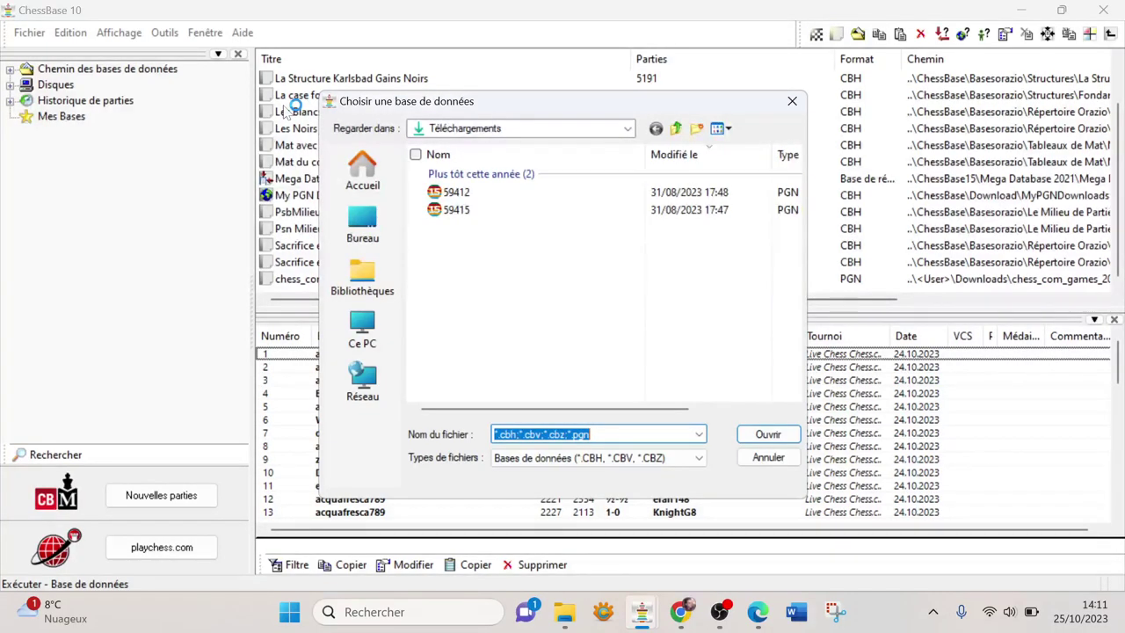
left_click(752, 434)
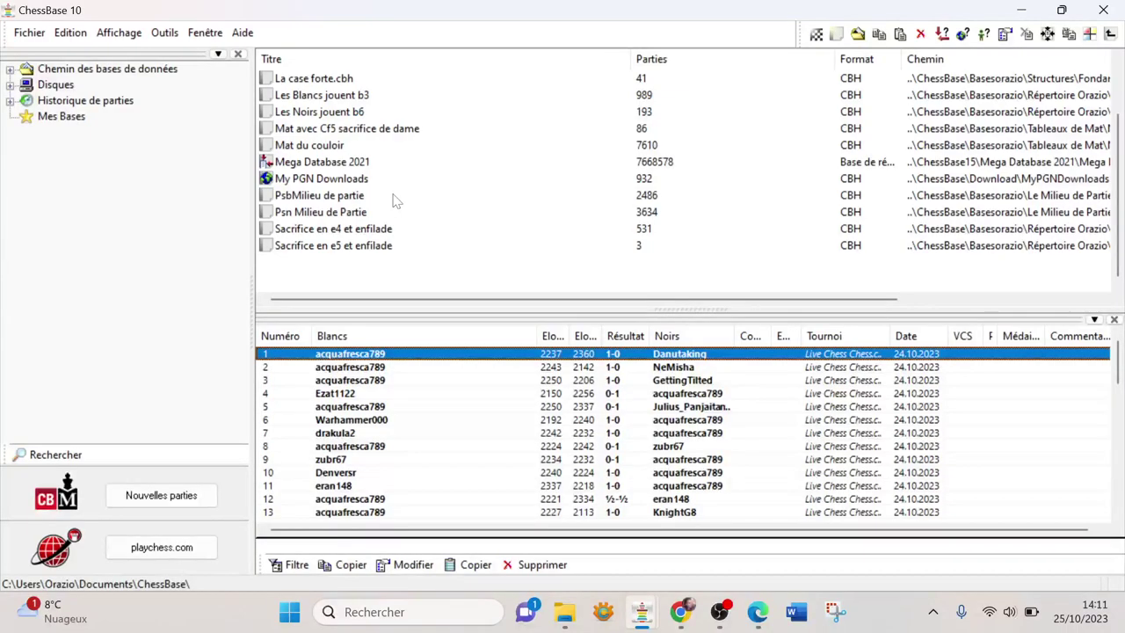
key("Return")
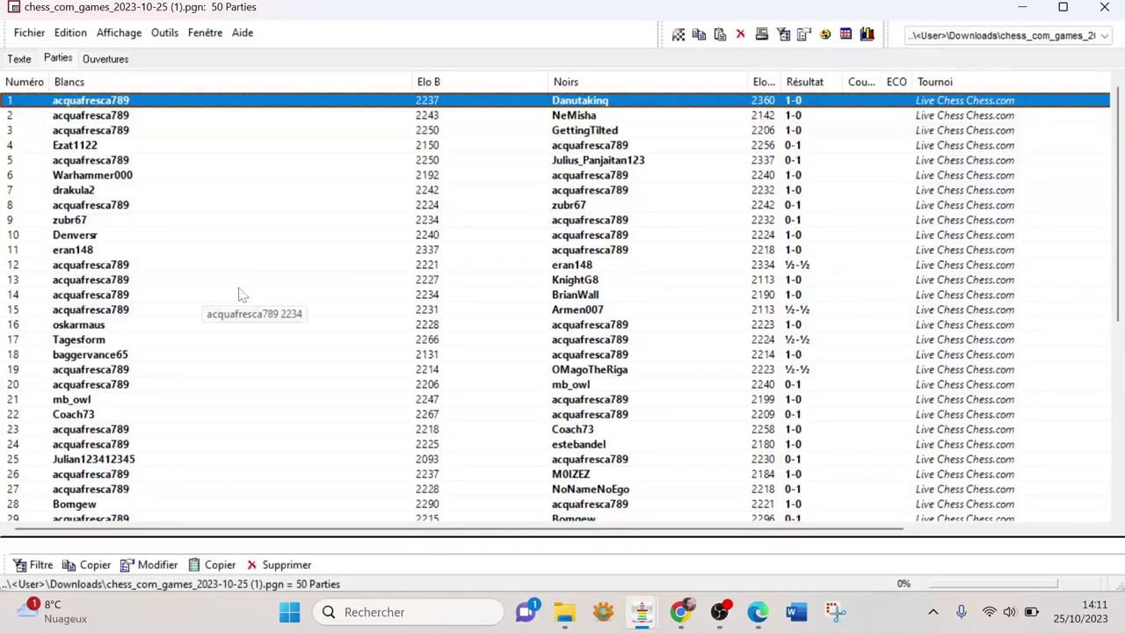
Open the database's first game, discarding the changes in the game window left open from chess_com_games_2023-10-25.pgn.
left_click(112, 105)
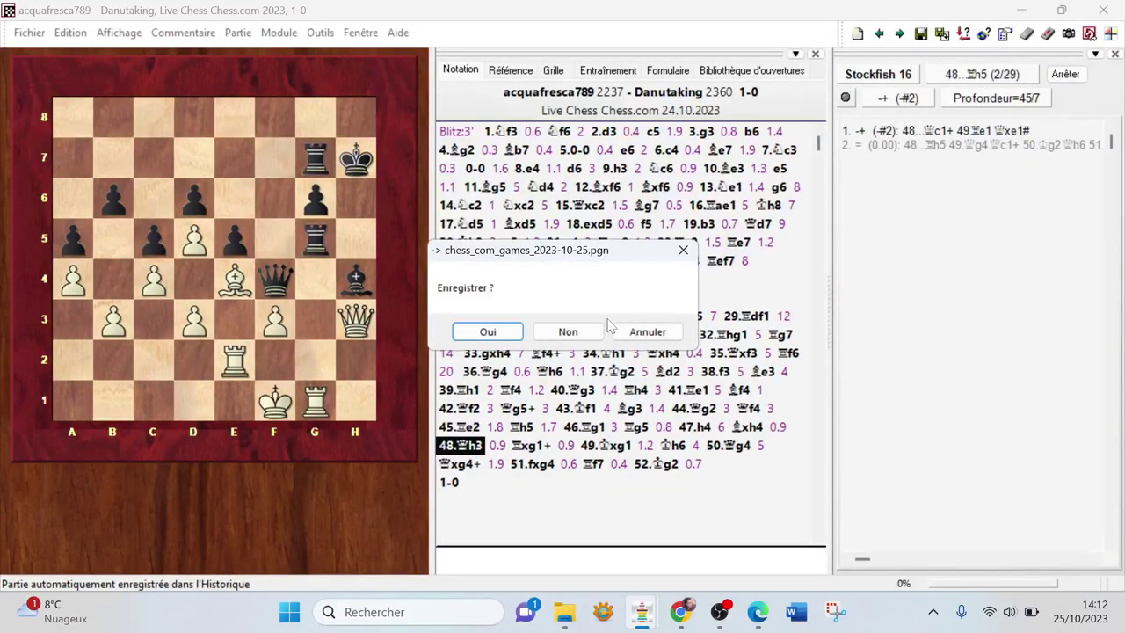
left_click(601, 331)
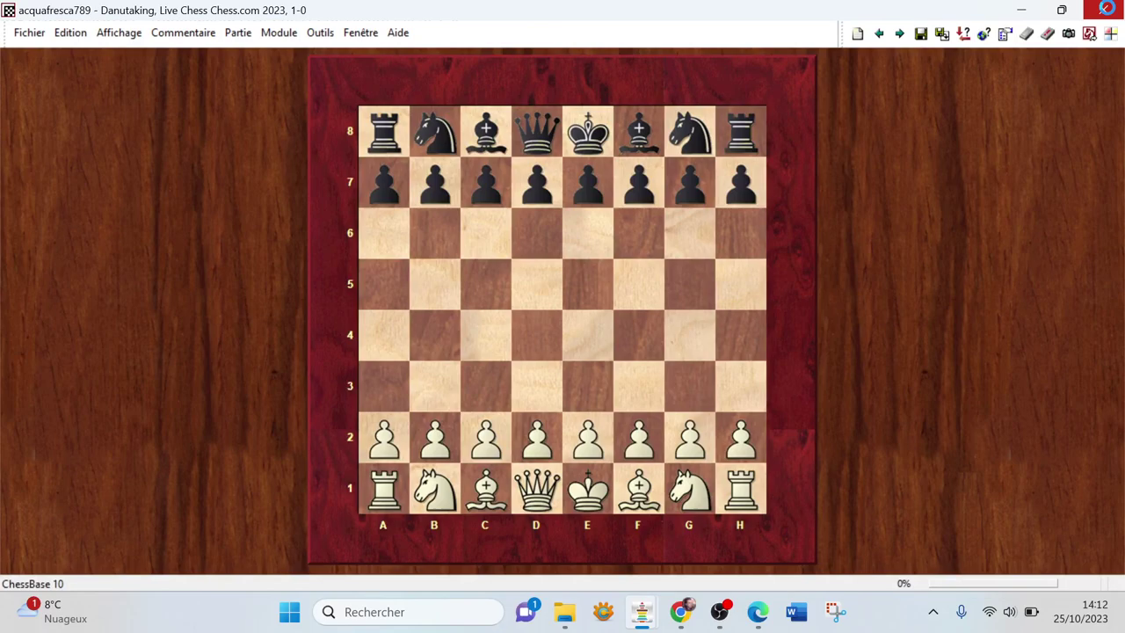
left_click(1104, 9)
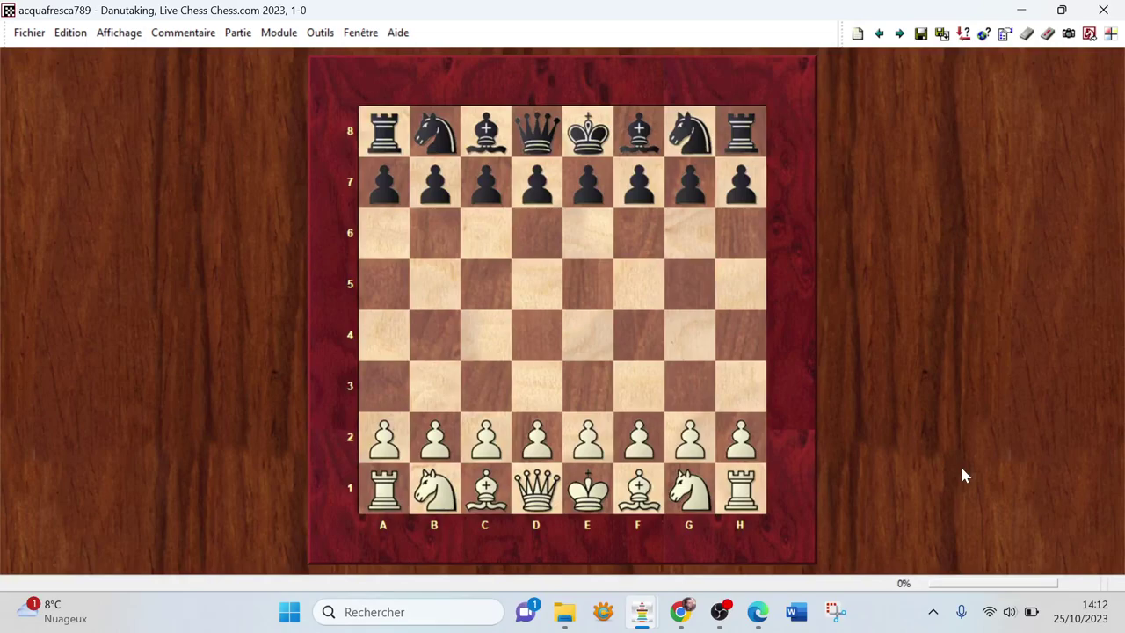
Display the notation and the Stockfish 16 analysis beside the board, and go to the position after 33...Bf4+.
double_click(963, 474)
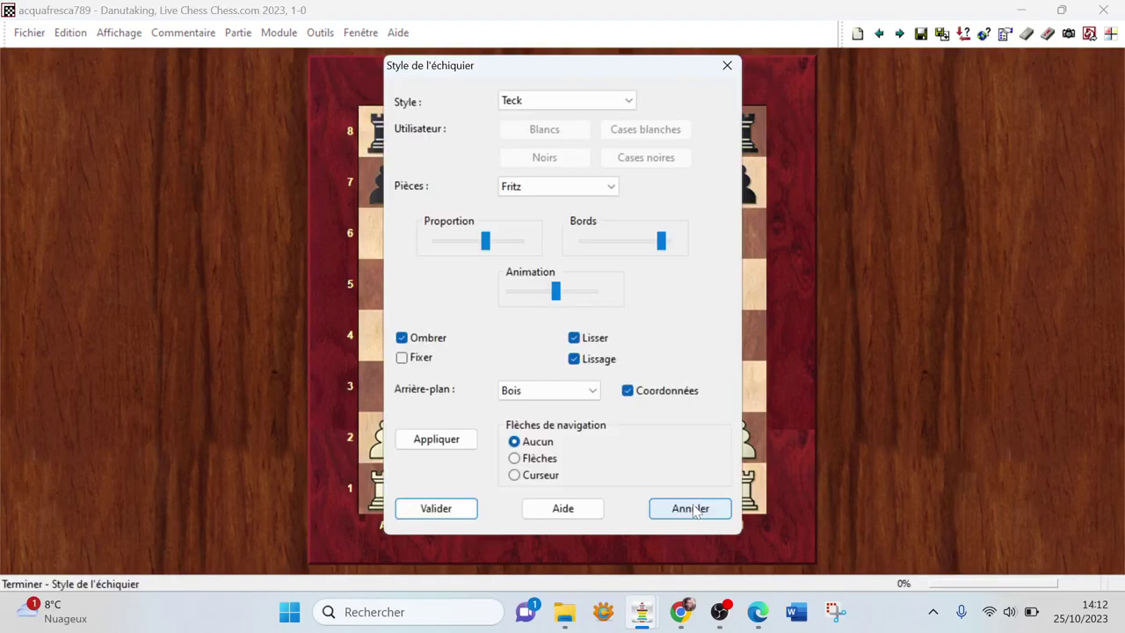
left_click(691, 509)
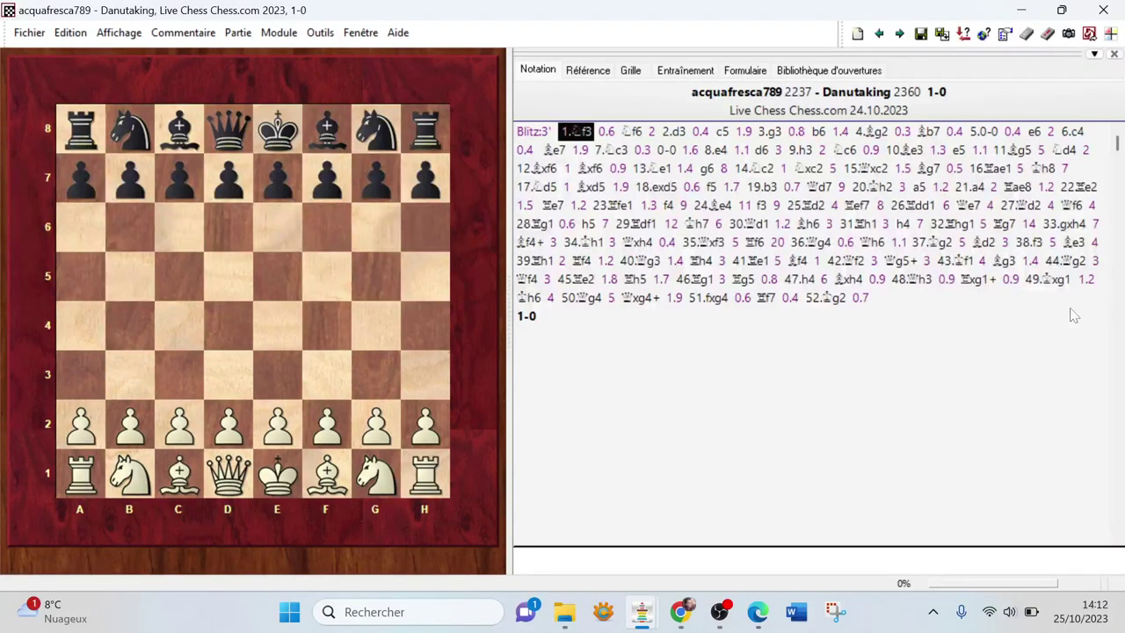
left_click(1048, 32)
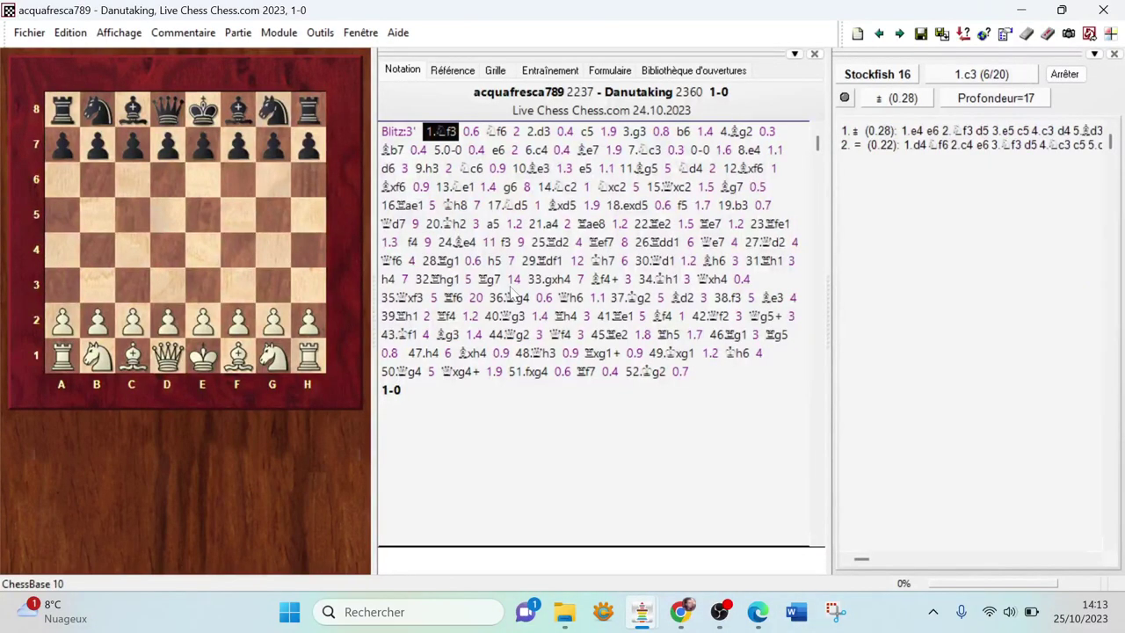
left_click(604, 278)
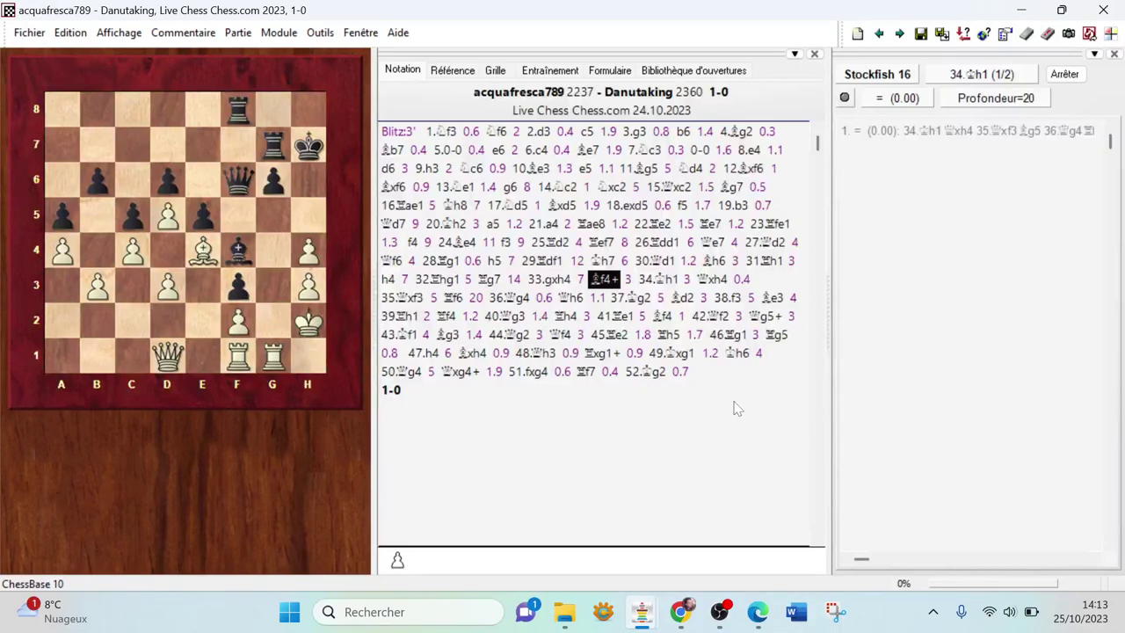
mouse_move(563, 626)
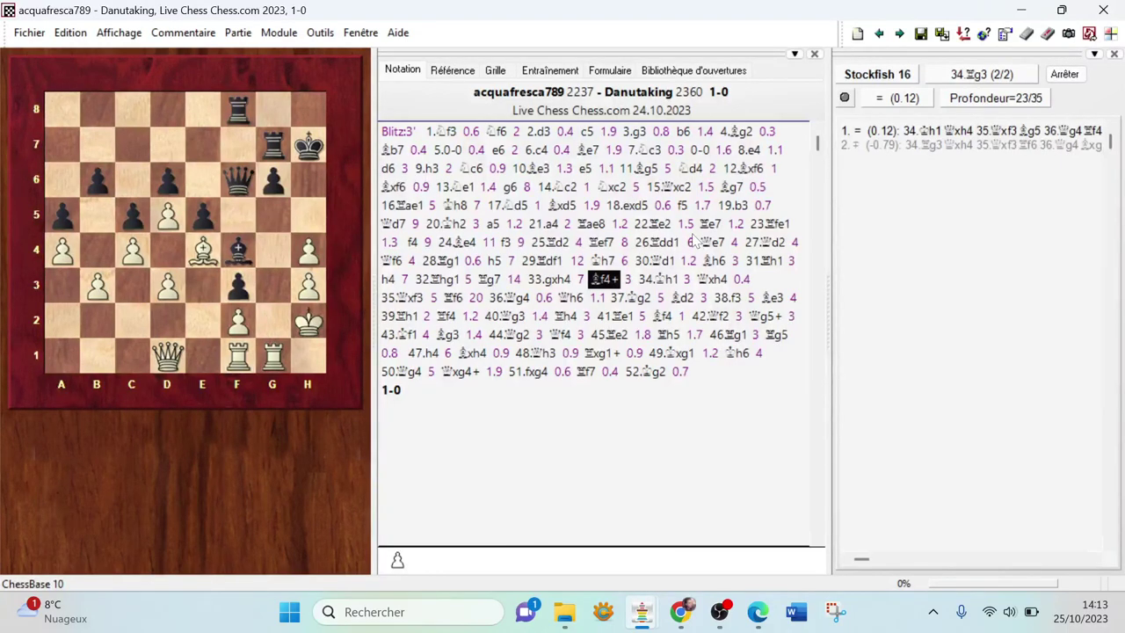
Add 21.f4 as a new variation after 20...a5 and append Stockfish 16's suggested line to it.
left_click(492, 223)
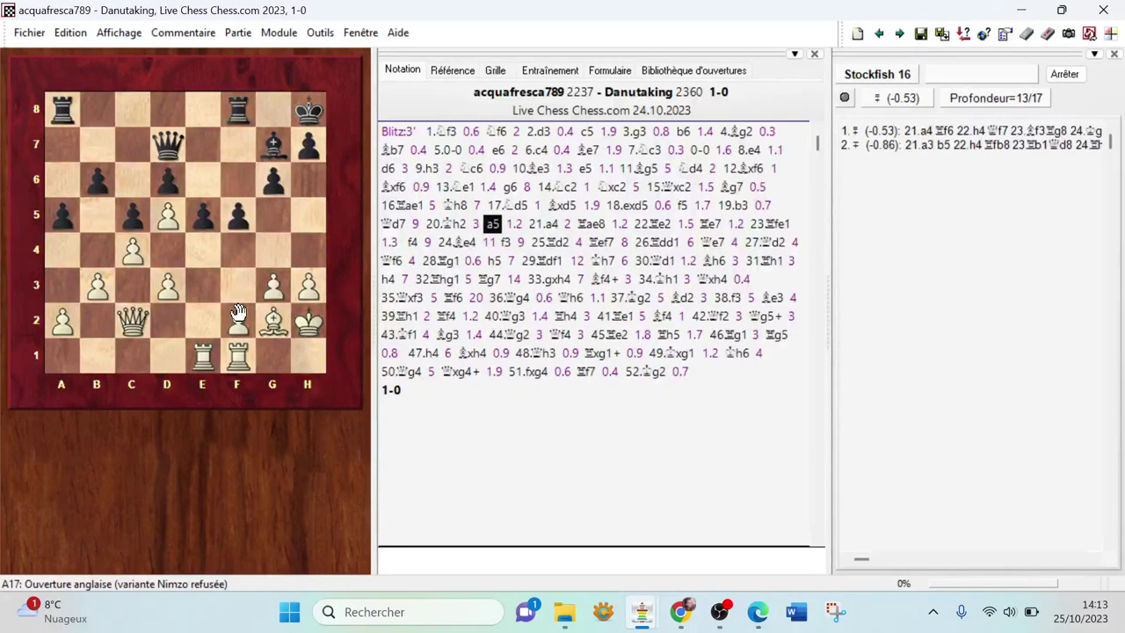
left_click_drag(239, 314, 238, 250)
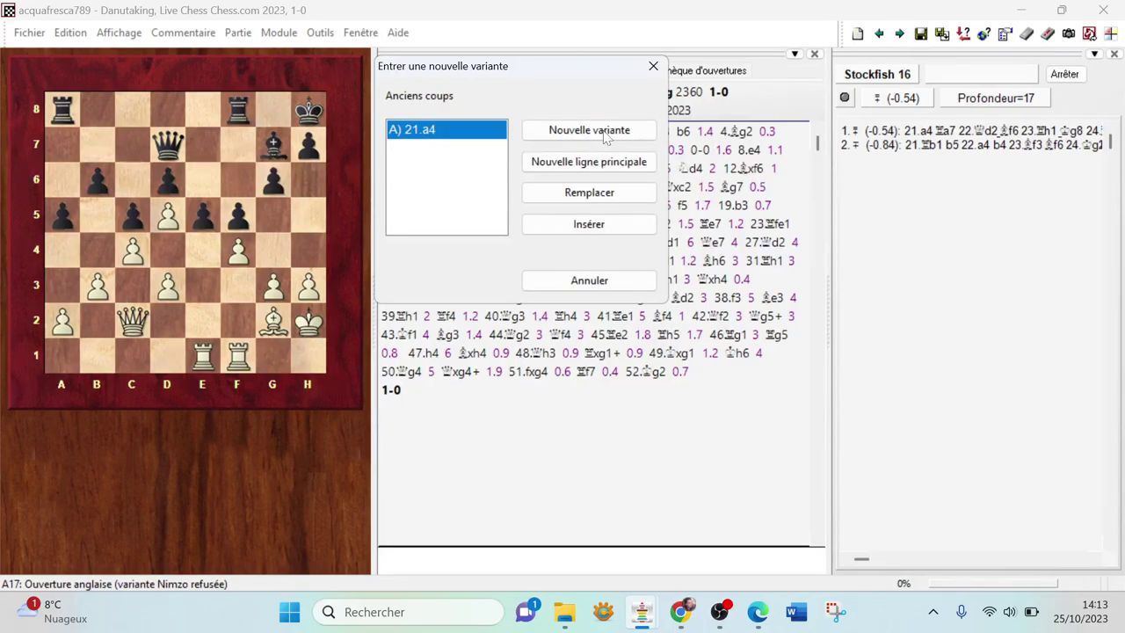
left_click(604, 133)
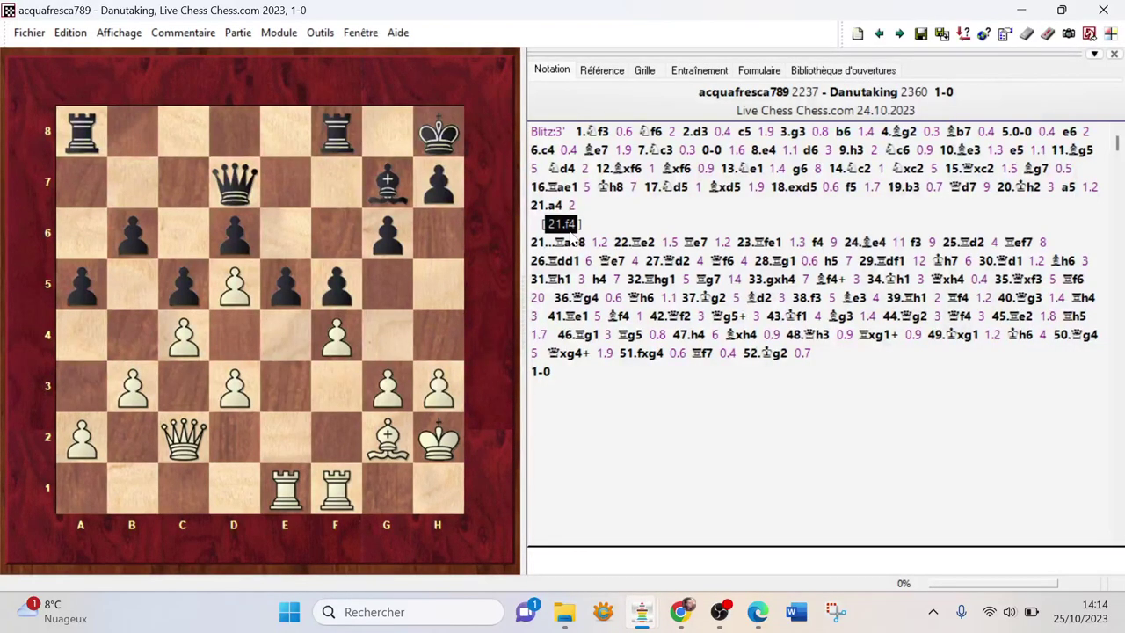
key("alt+F2")
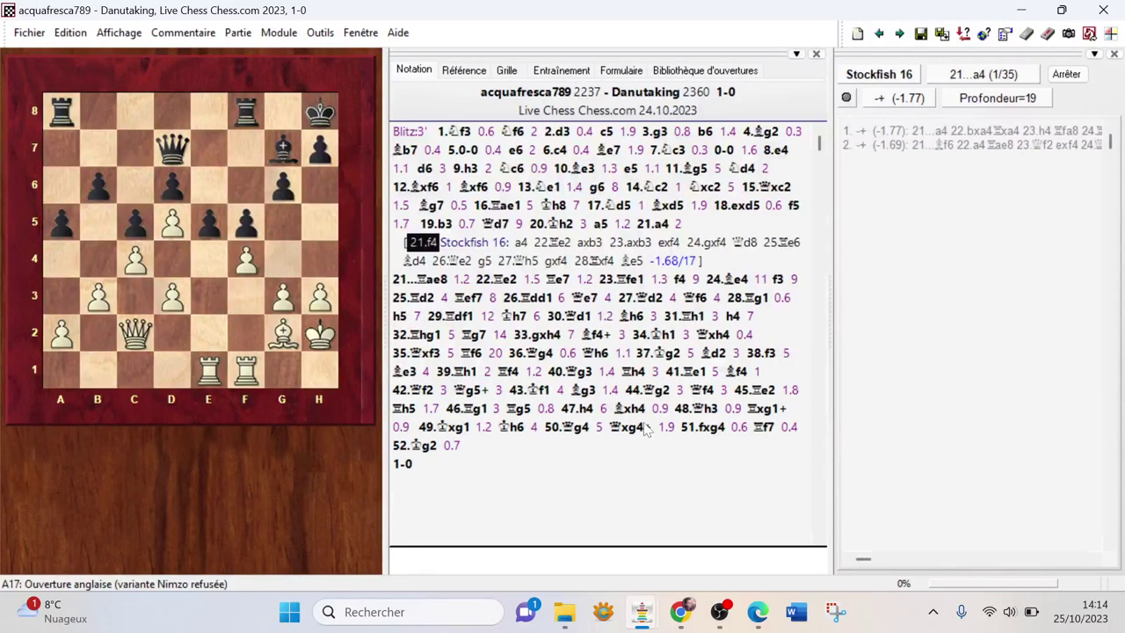
left_click(583, 297)
key("ctrl+a")
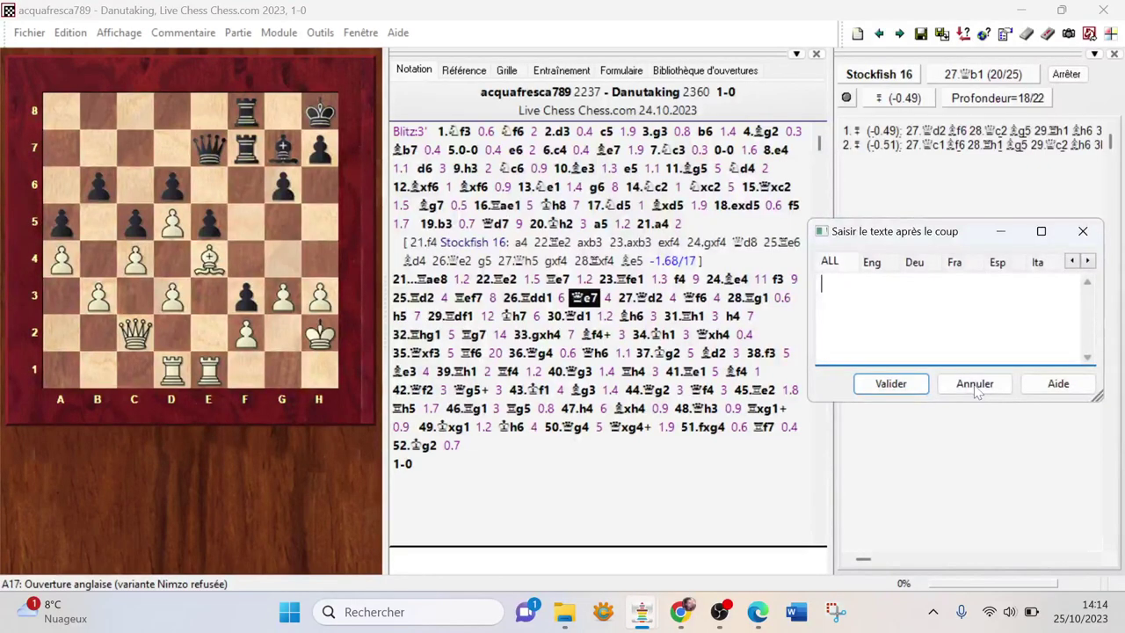
type("xbjkjdkfbldkfjbkjdl")
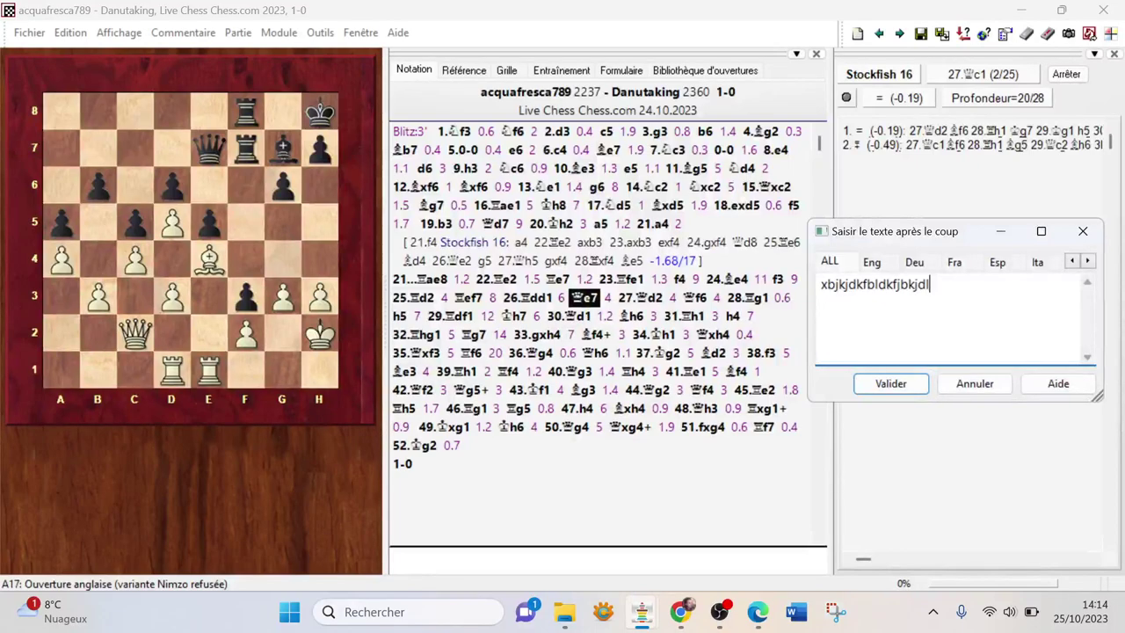
key("Escape")
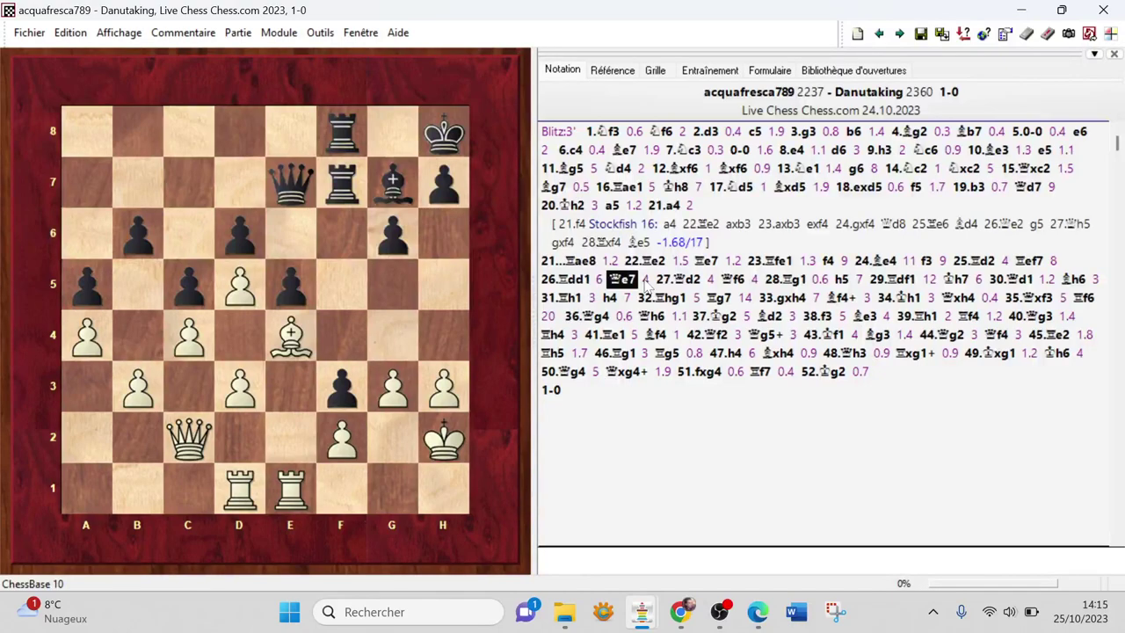
Add the text comment "xvjhdhjhdjskfhsjfdfsjdfhjhsjdkghjshgjsgk" after the move 26...Qe7.
key("ctrl+a")
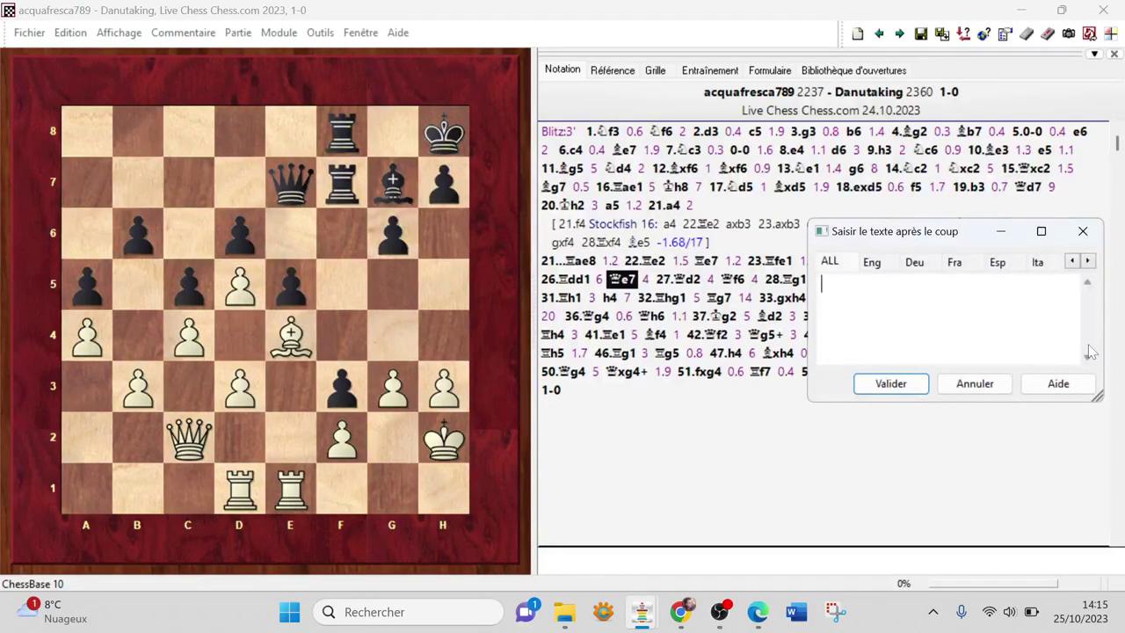
type("xvjhdhjhdjskfhsjfdfsjdfhjhs")
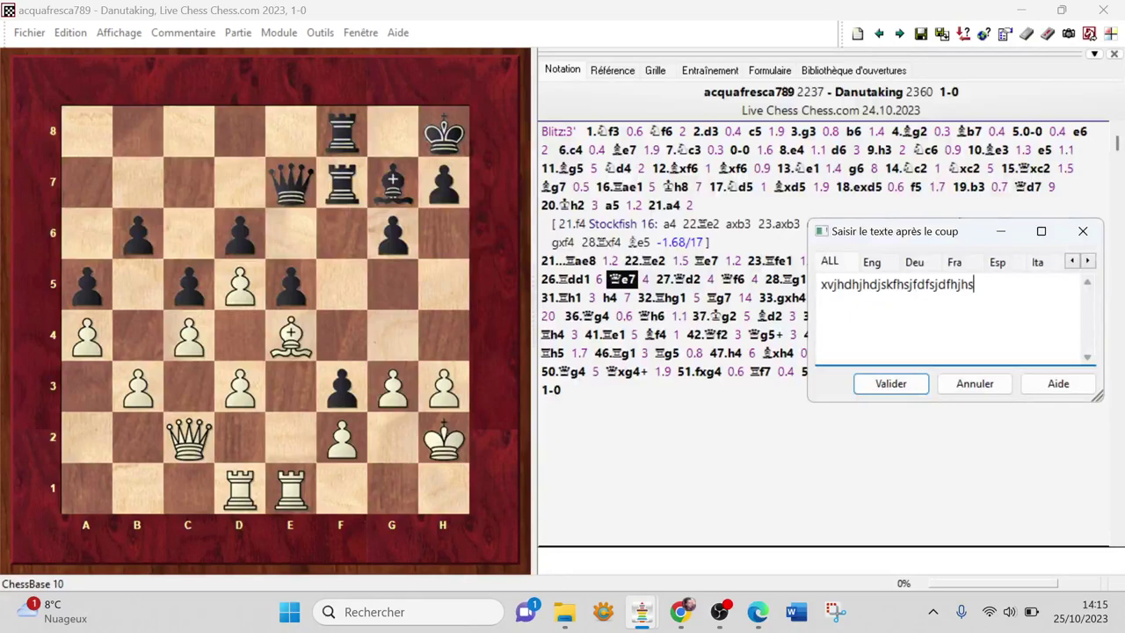
type("jdkghjshgjsgk")
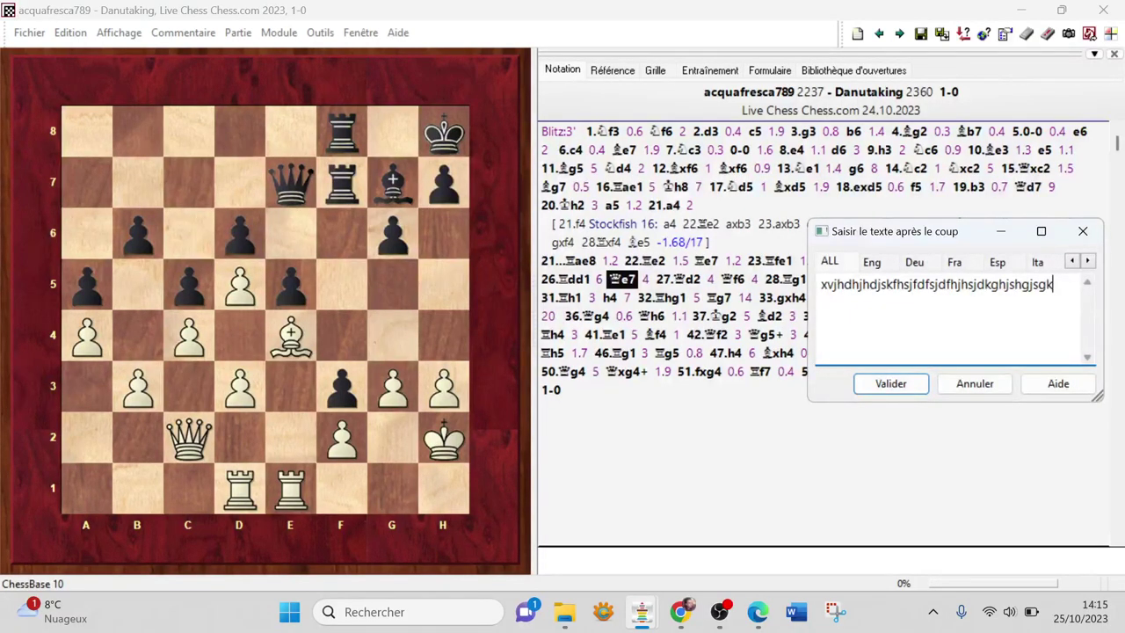
left_click(898, 381)
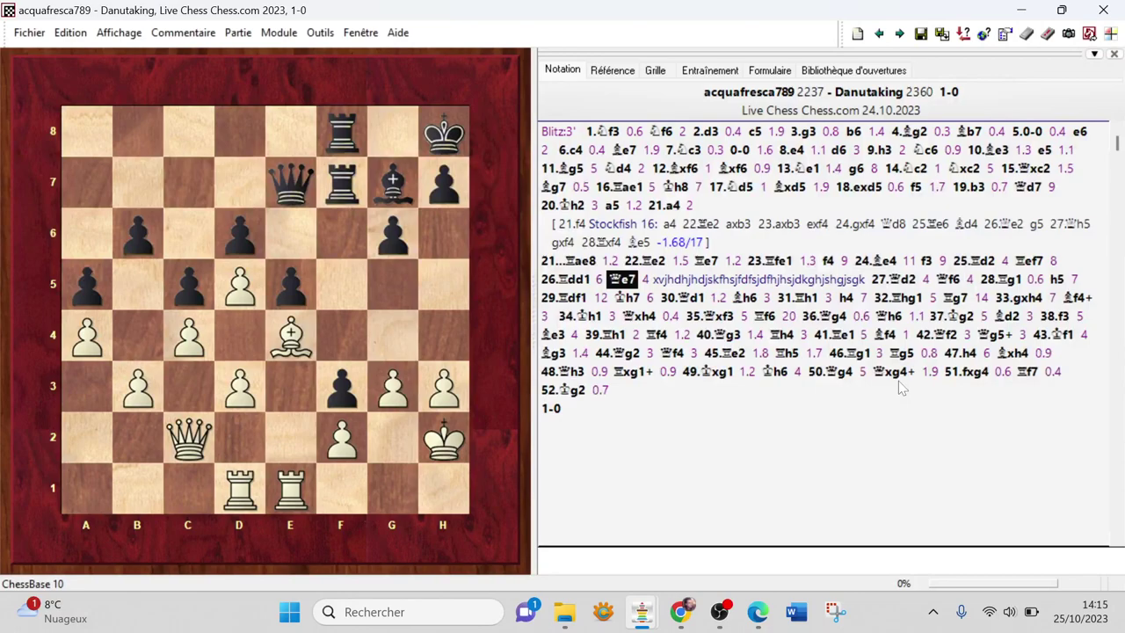
Start a text comment after the final move 52.Kg2 with the heading "SYNTHESE:" followed by a blank line.
left_click(579, 401)
key("ctrl+a")
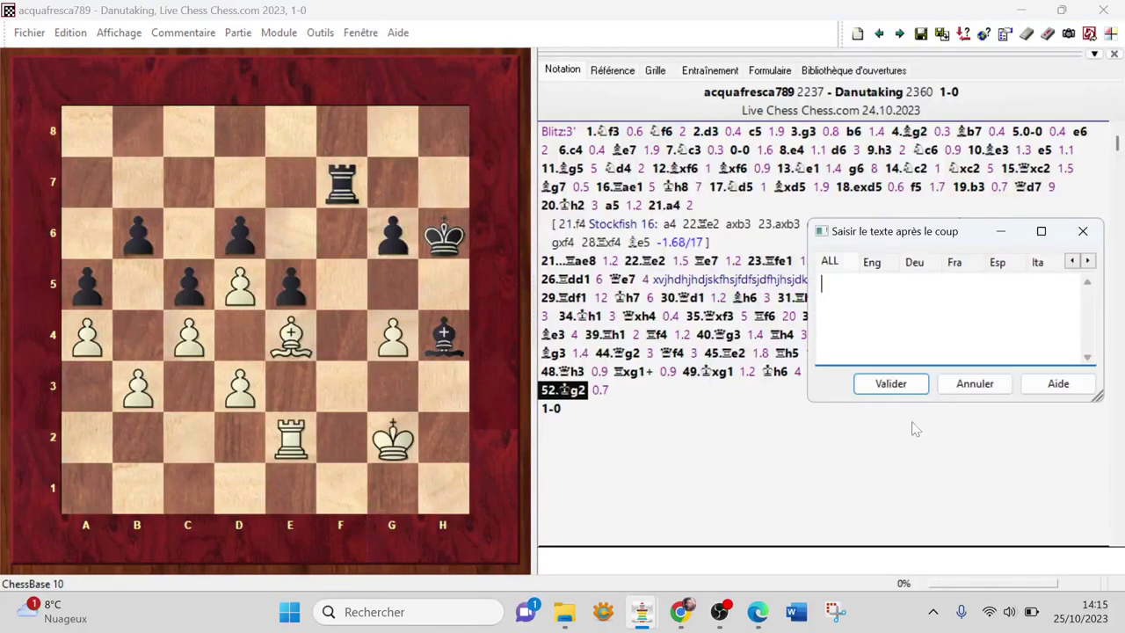
key("Caps_Lock")
type("SY")
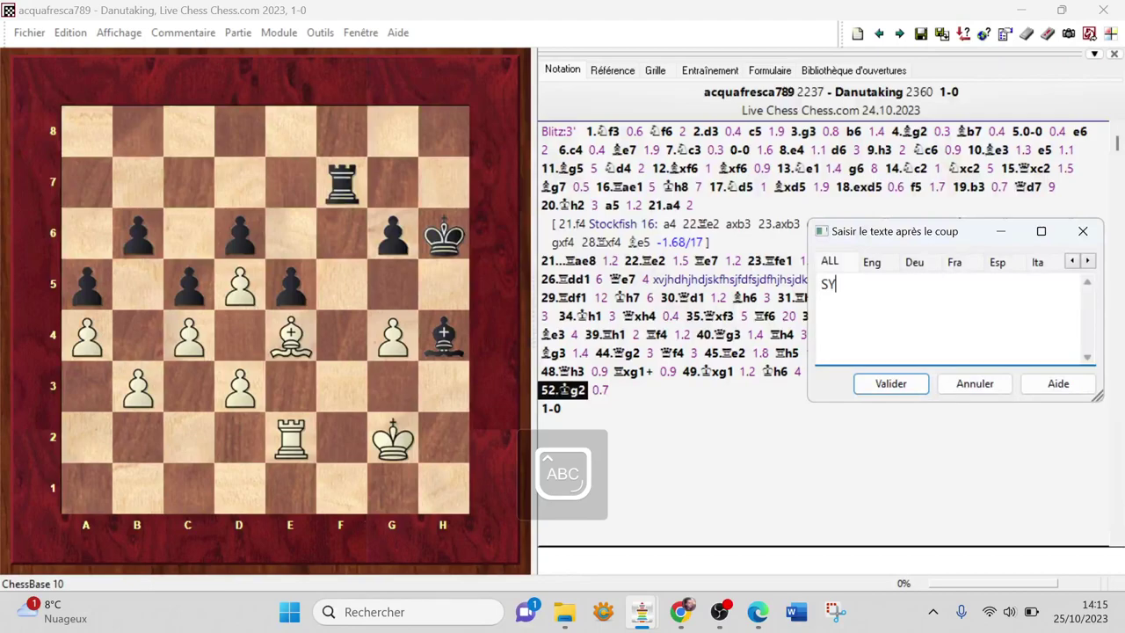
type("NTHES")
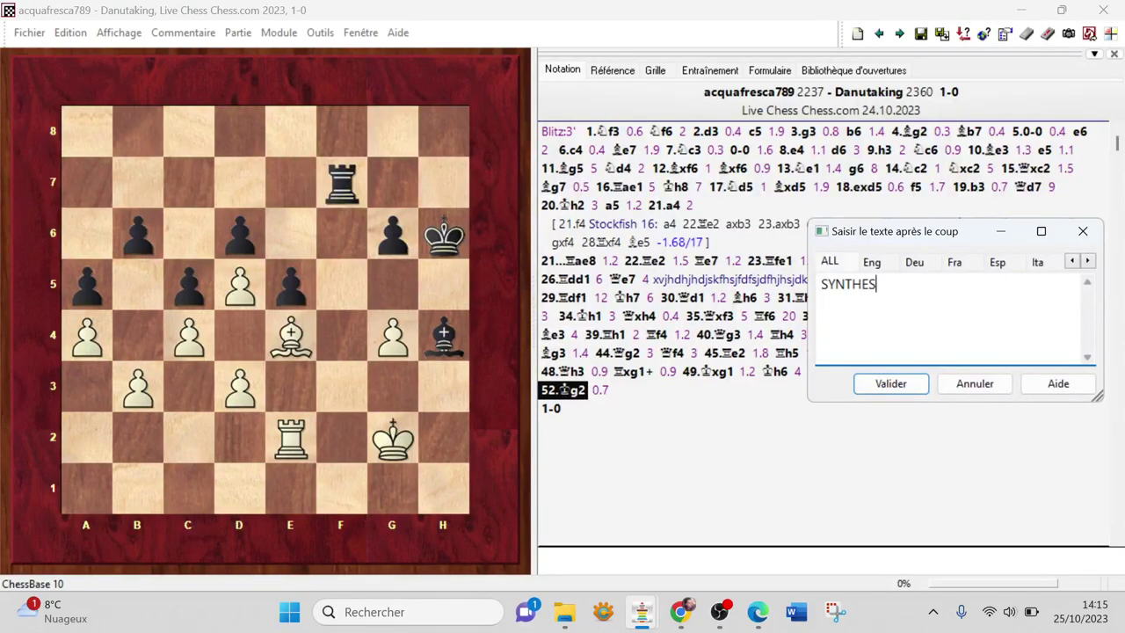
type("SE")
key("BackSpace")
key("BackSpace")
type("E")
key("Caps_Lock")
type(":")
key("Return")
key("Return")
Enter the numbered point "2/ EIFEOFIOZEYFO" below the heading and start a new line.
key("Caps_Lock")
type("/")
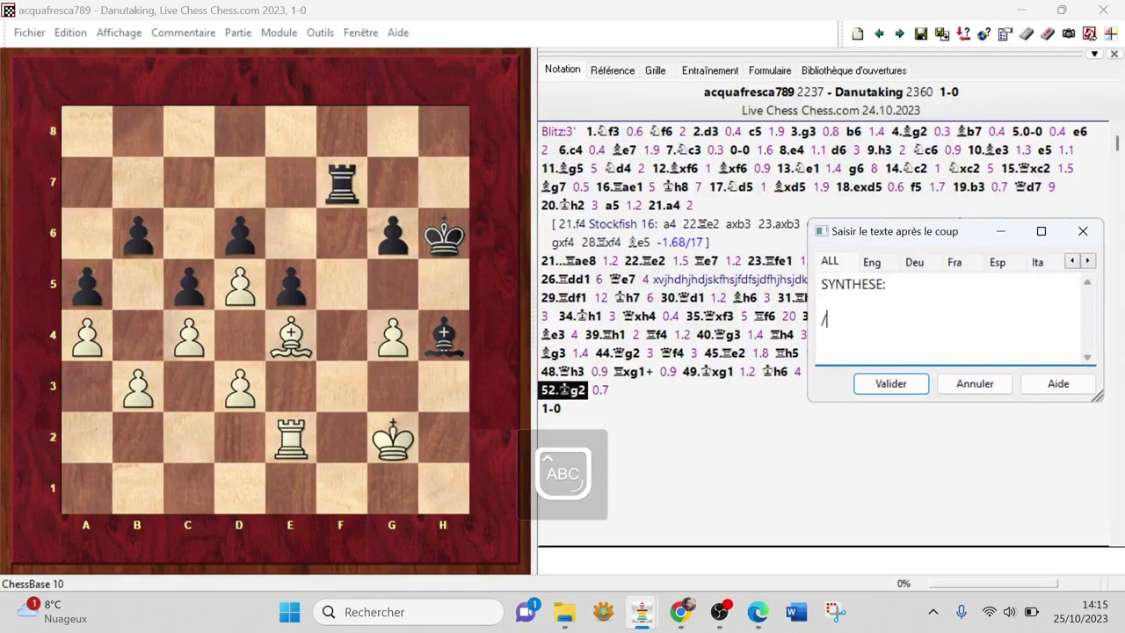
key("Up")
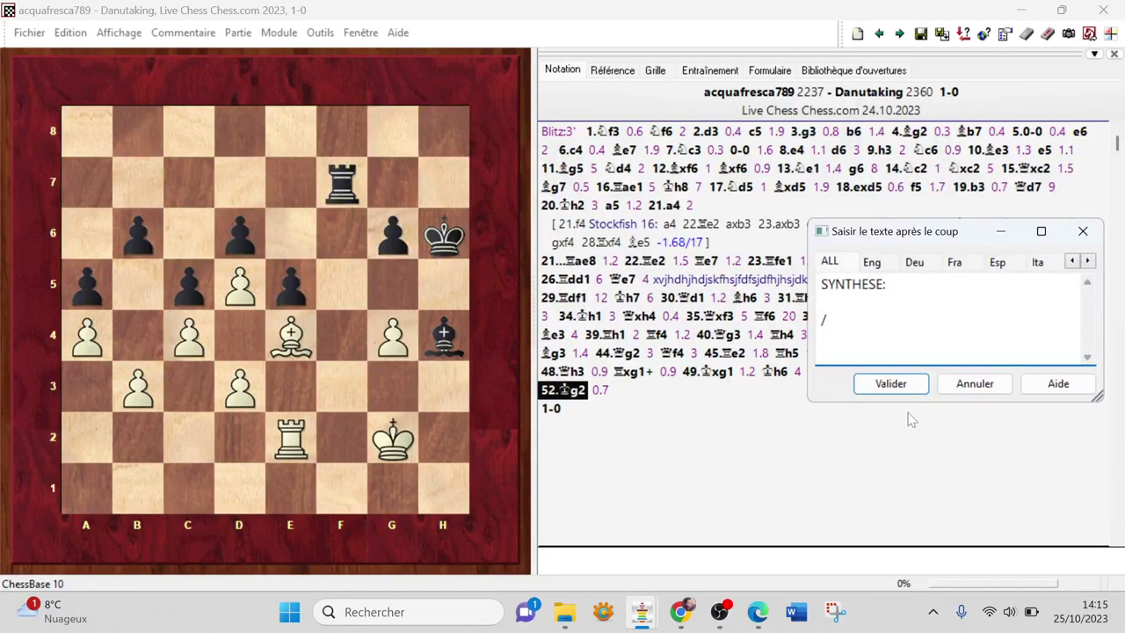
type("2")
key("End")
type("EIFEOFIOZEYFO")
key("Return")
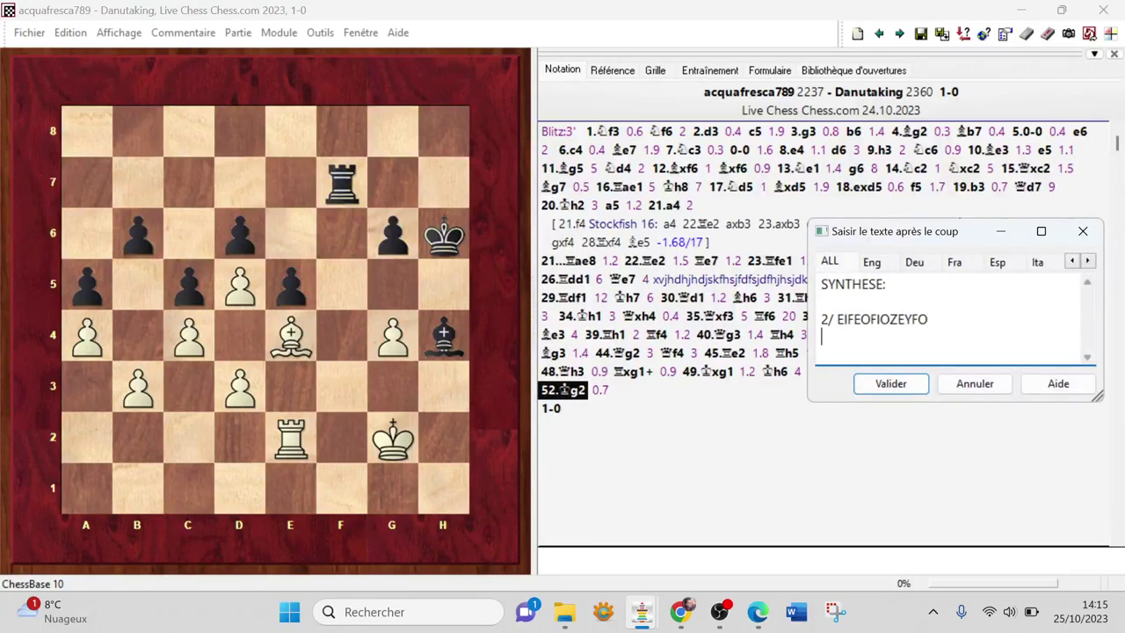
Add the numbered point "3/SDFHJSHGJRK" to the closing comment using the on-screen keyboard for the digit, and save the comment.
key("Return")
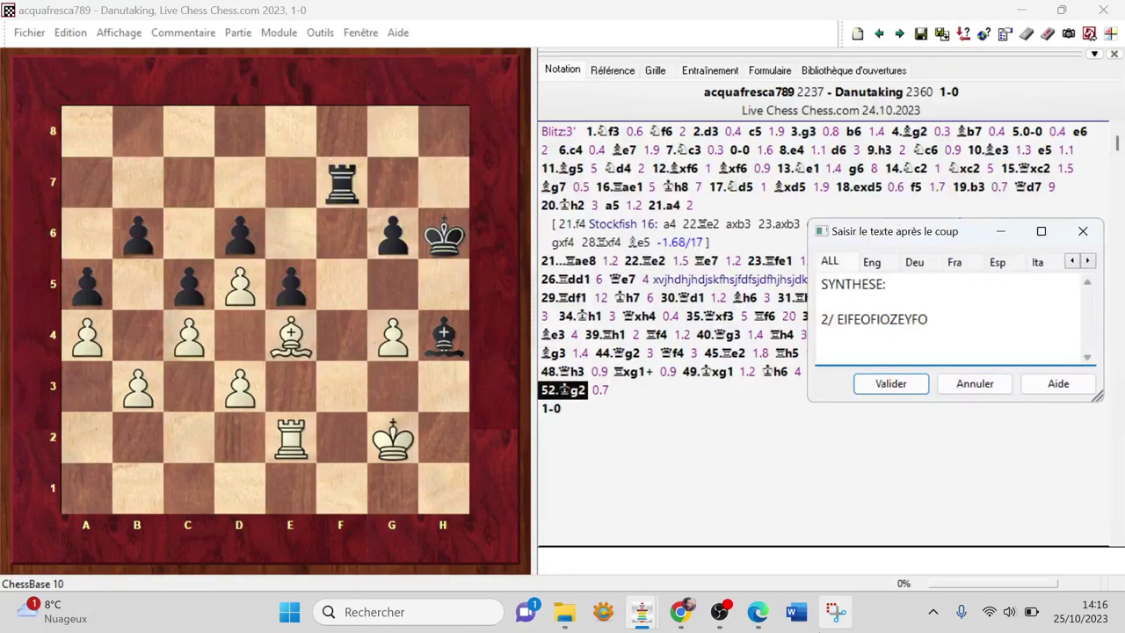
type("<")
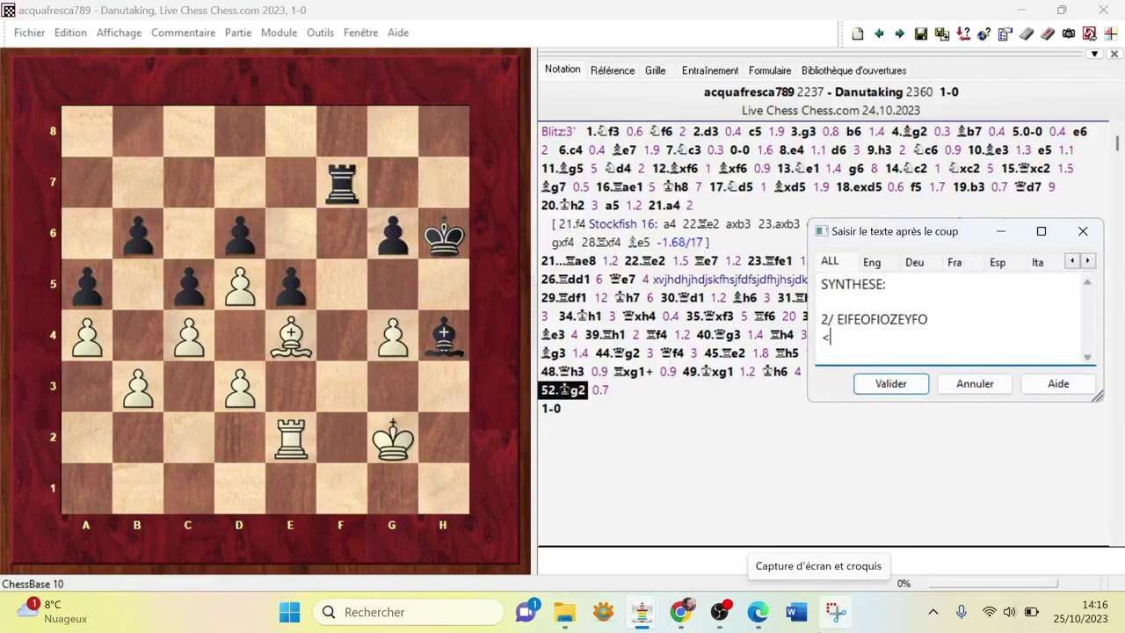
key("BackSpace")
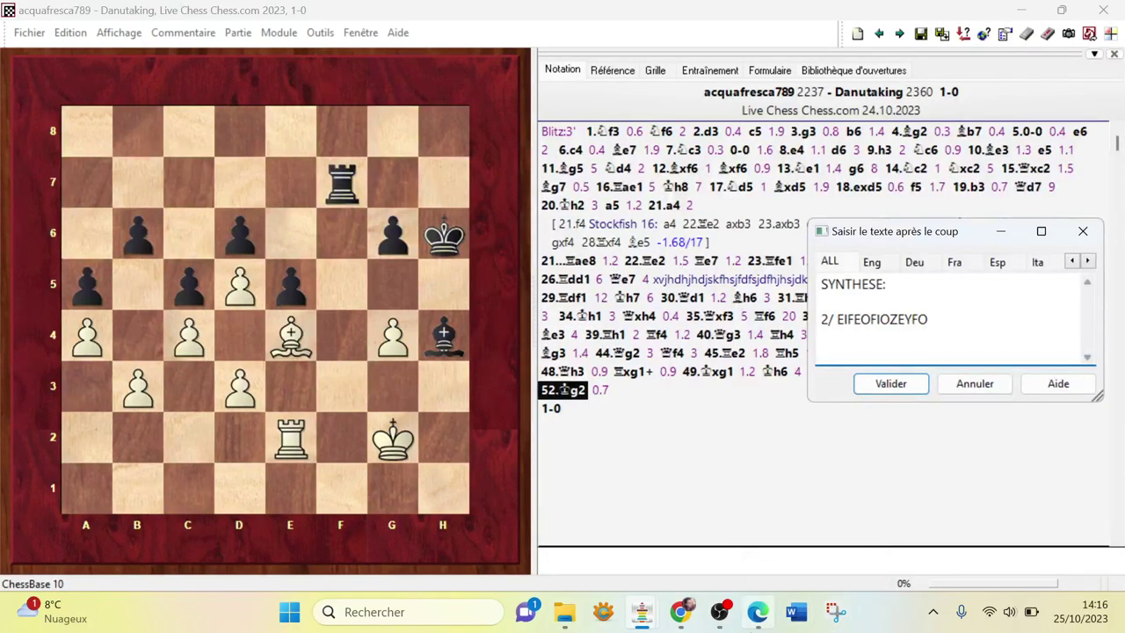
mouse_move(730, 626)
key("ctrl+super+o")
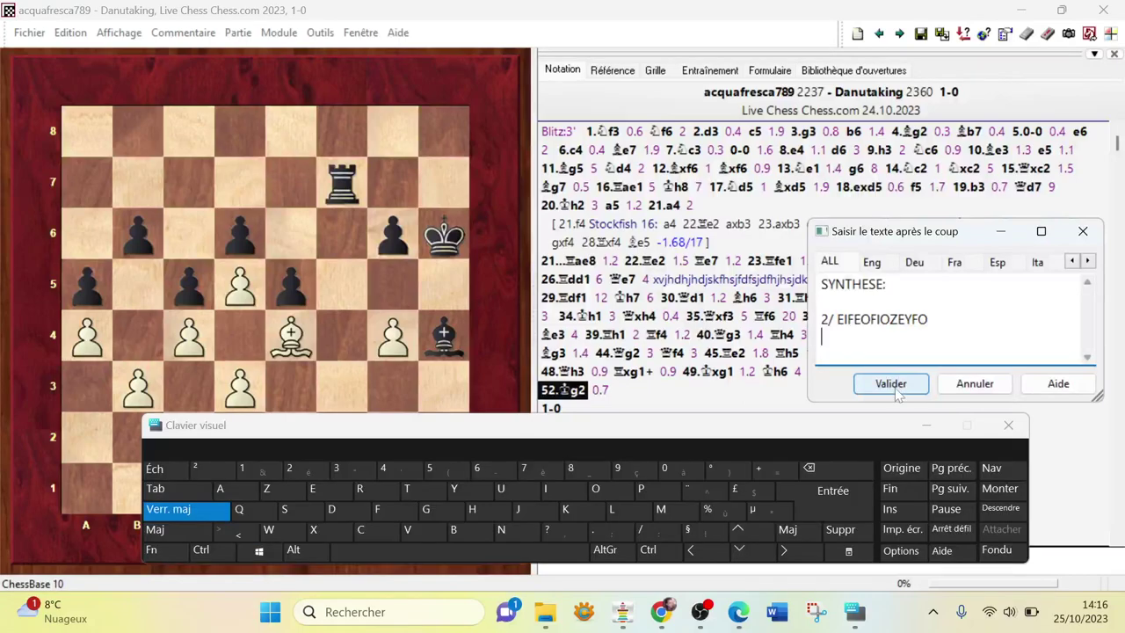
left_click(340, 475)
type("/")
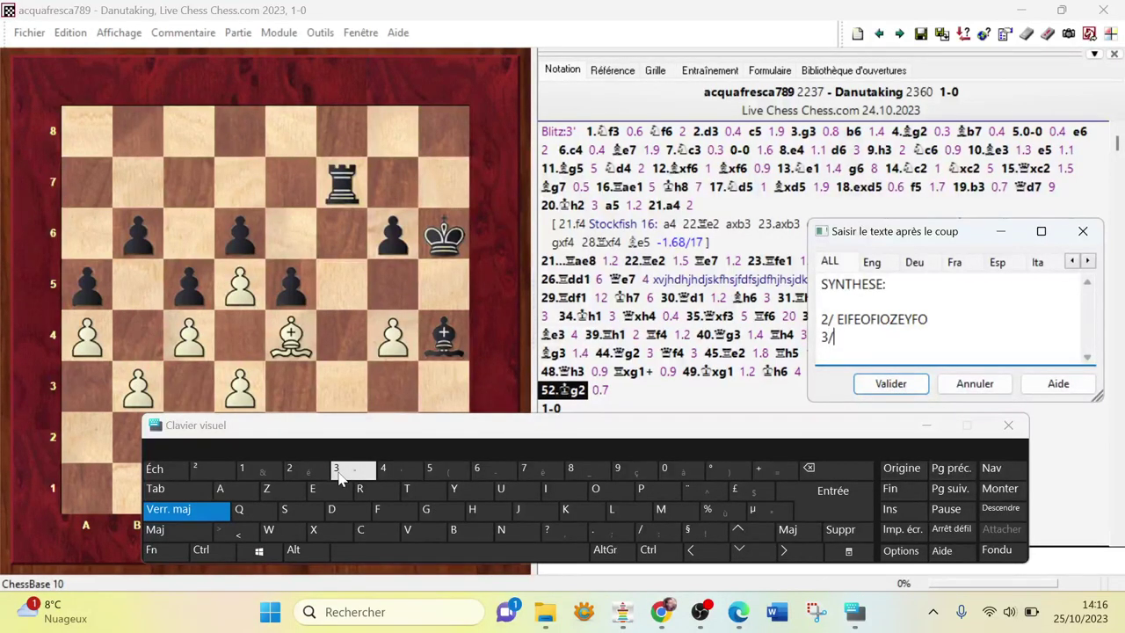
type("SDFHJSHGJRK")
left_click(890, 383)
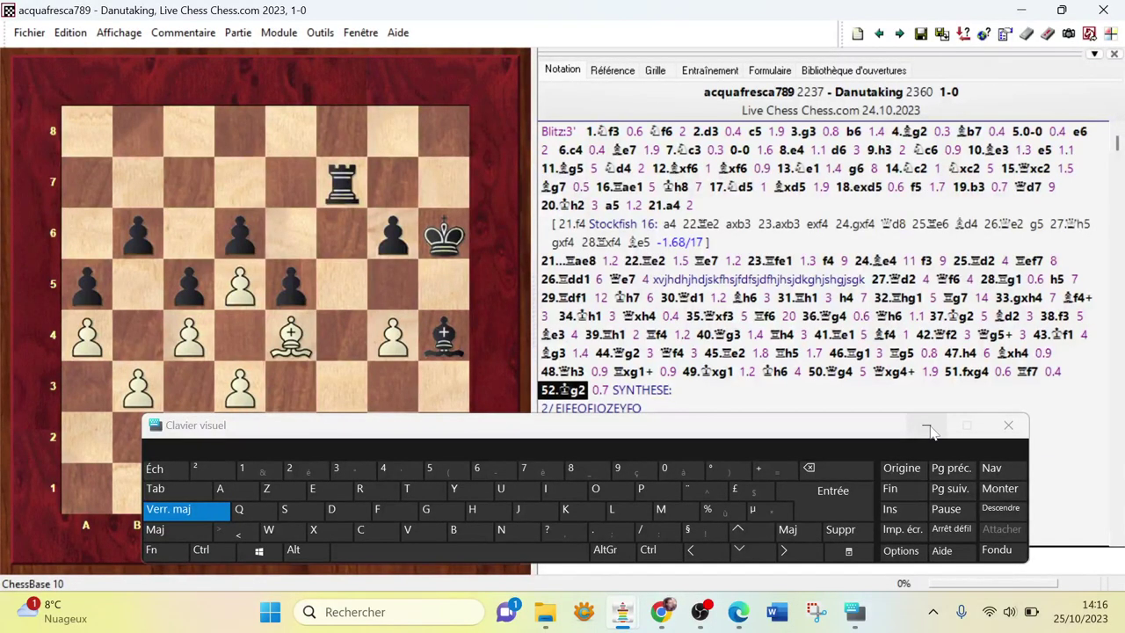
left_click(928, 425)
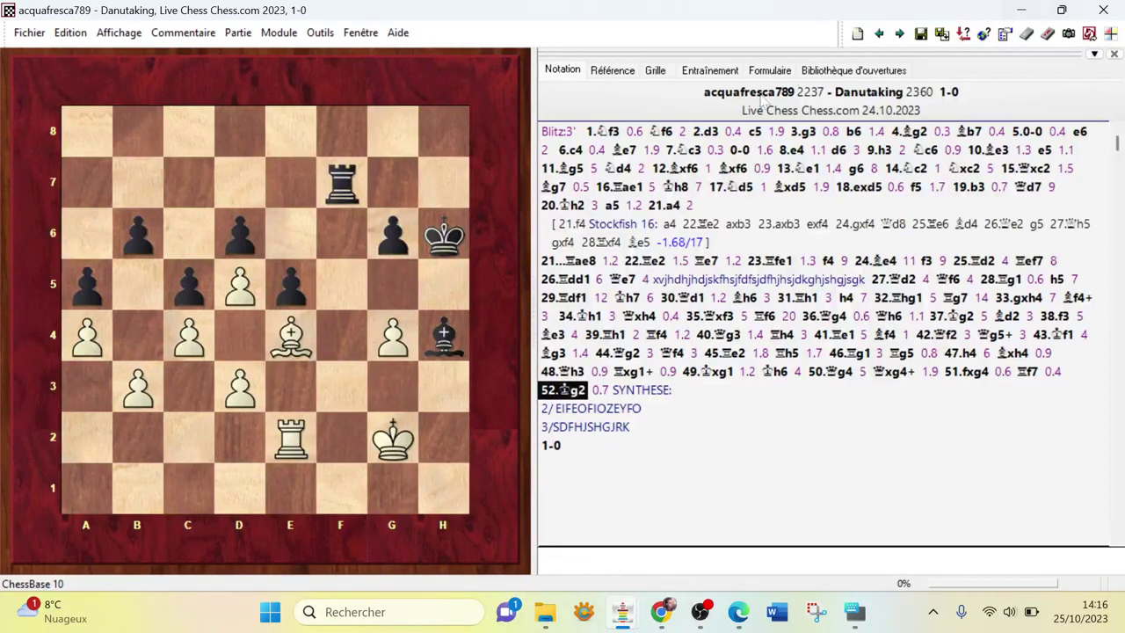
Add 17...Qd7 as a new variation after 17.Nd5 and start Stockfish 16 analysis of the position.
left_click(791, 195)
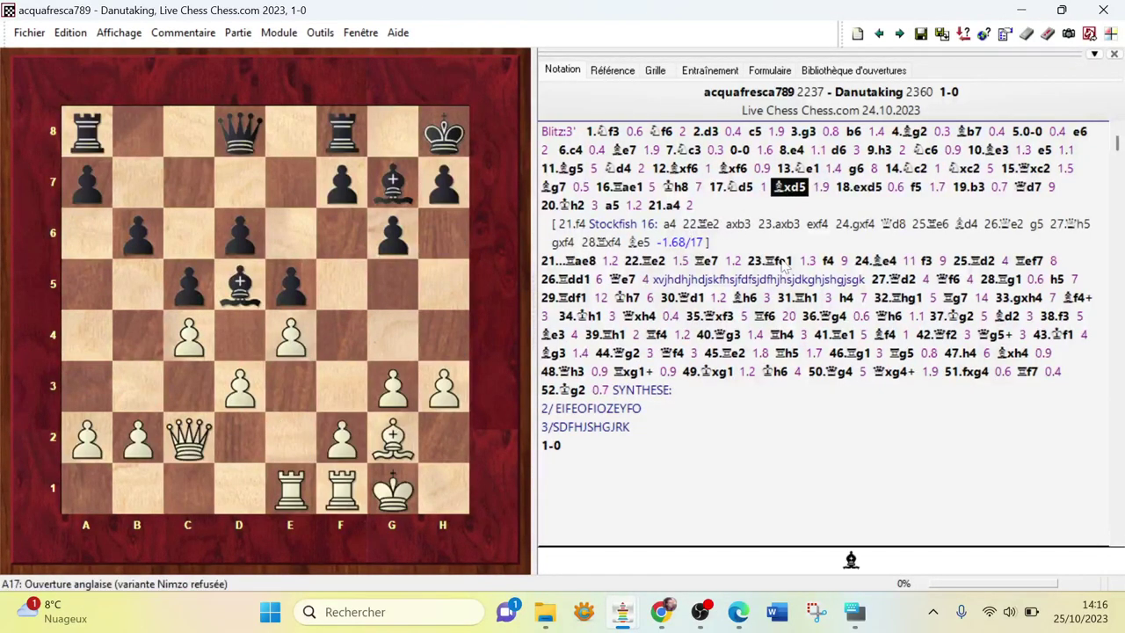
key("Left")
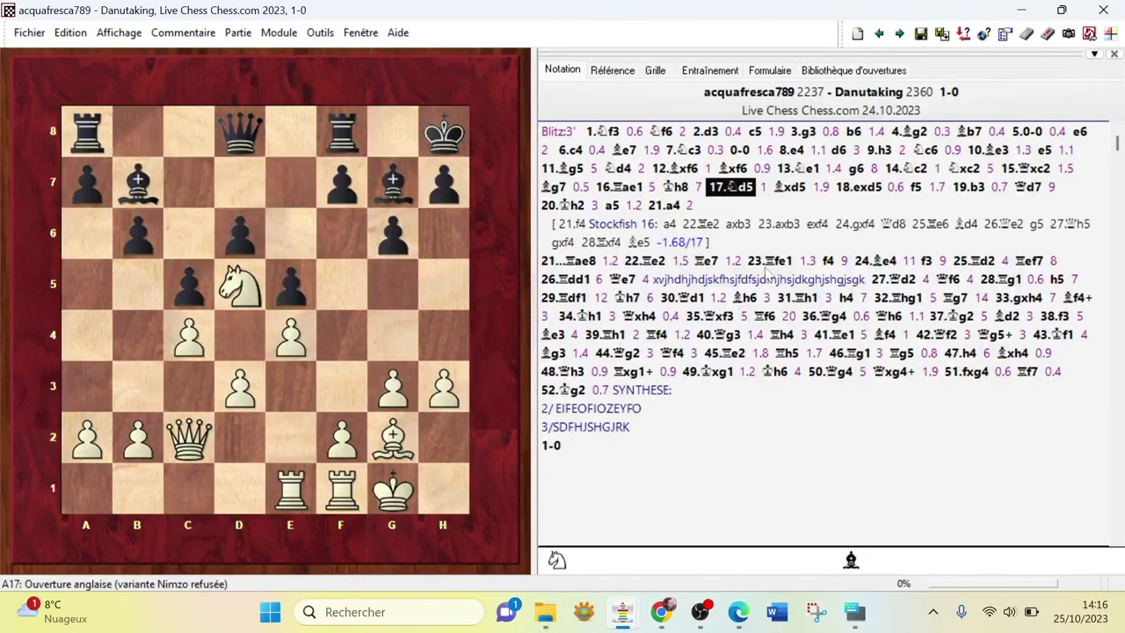
key("Right")
key("Left")
left_click_drag(258, 138, 256, 192)
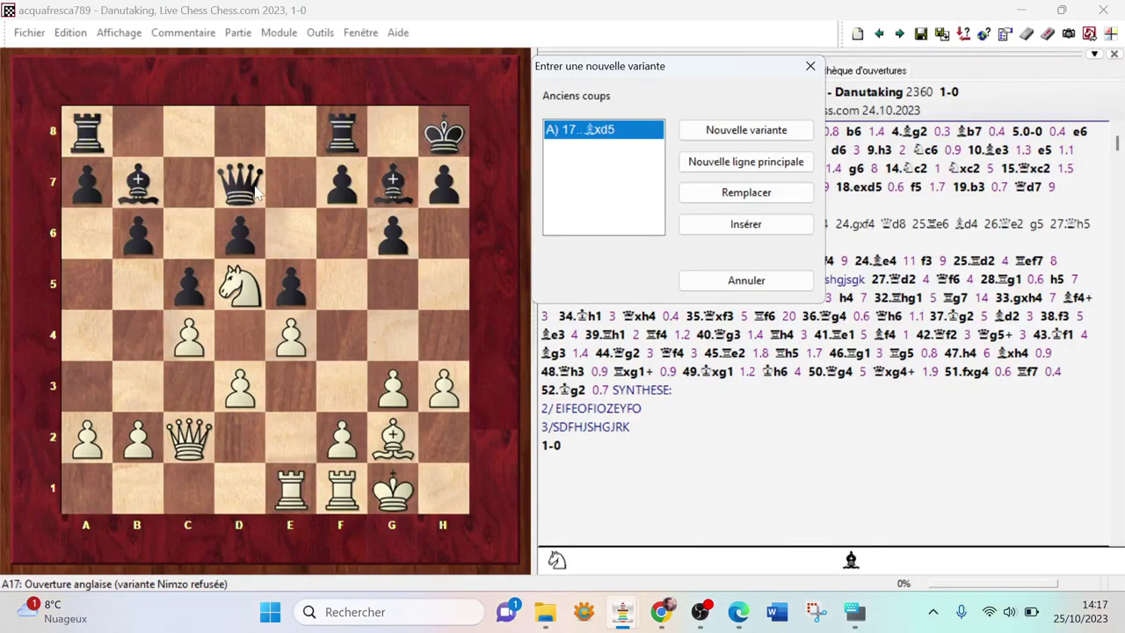
left_click(698, 132)
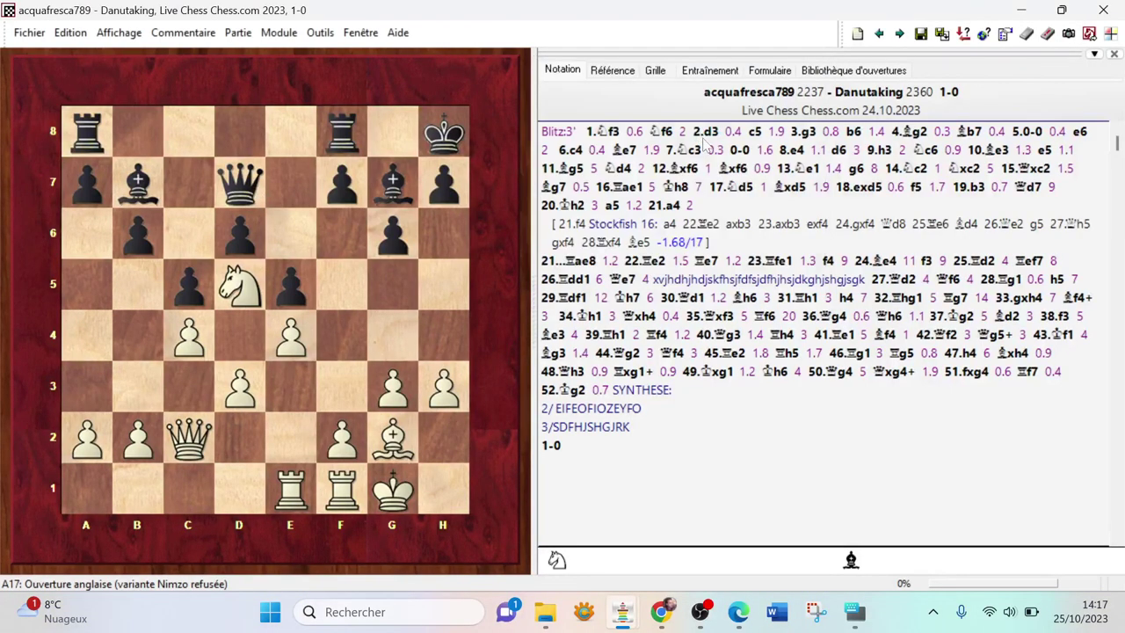
left_click(1048, 36)
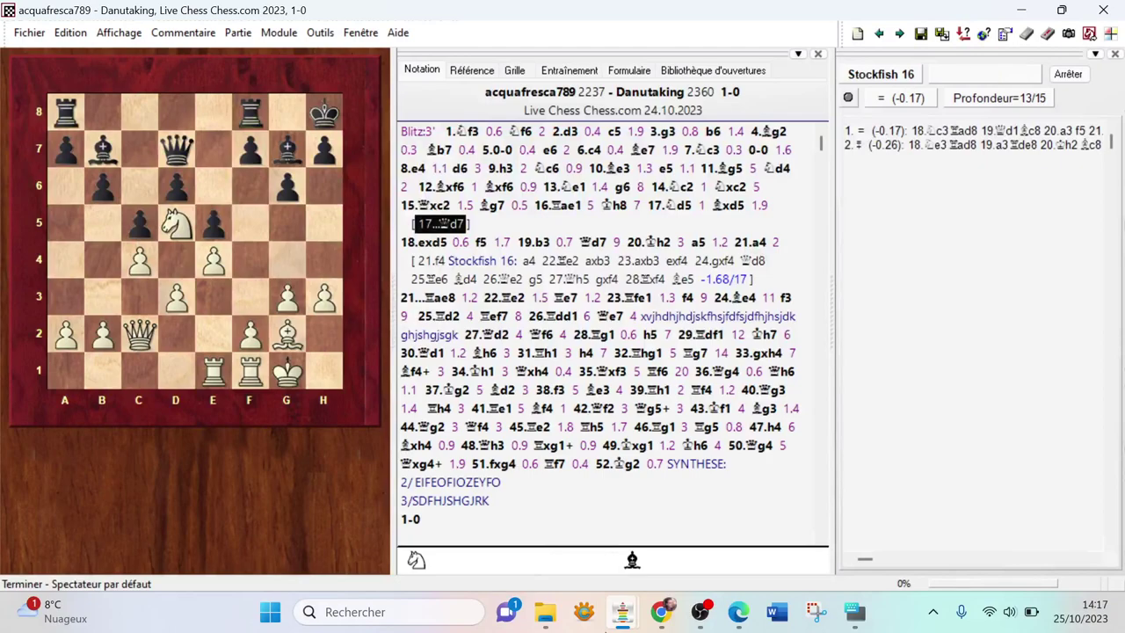
mouse_move(604, 631)
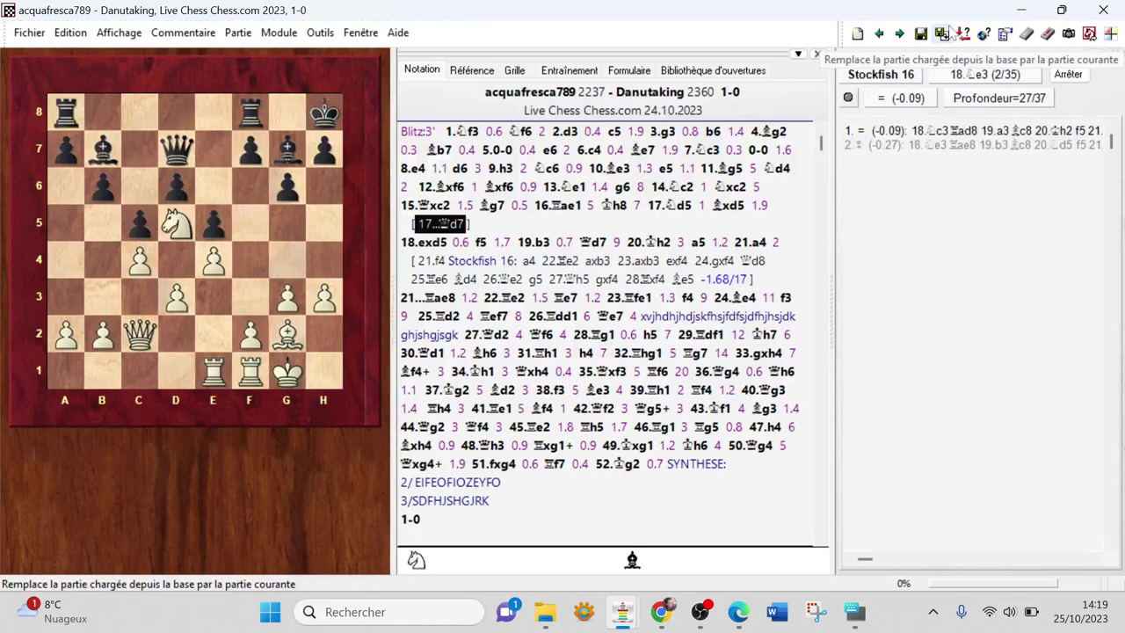
Examine the player, tournament and commentator details offered when replacing the game in its database, without replacing it.
left_click(943, 35)
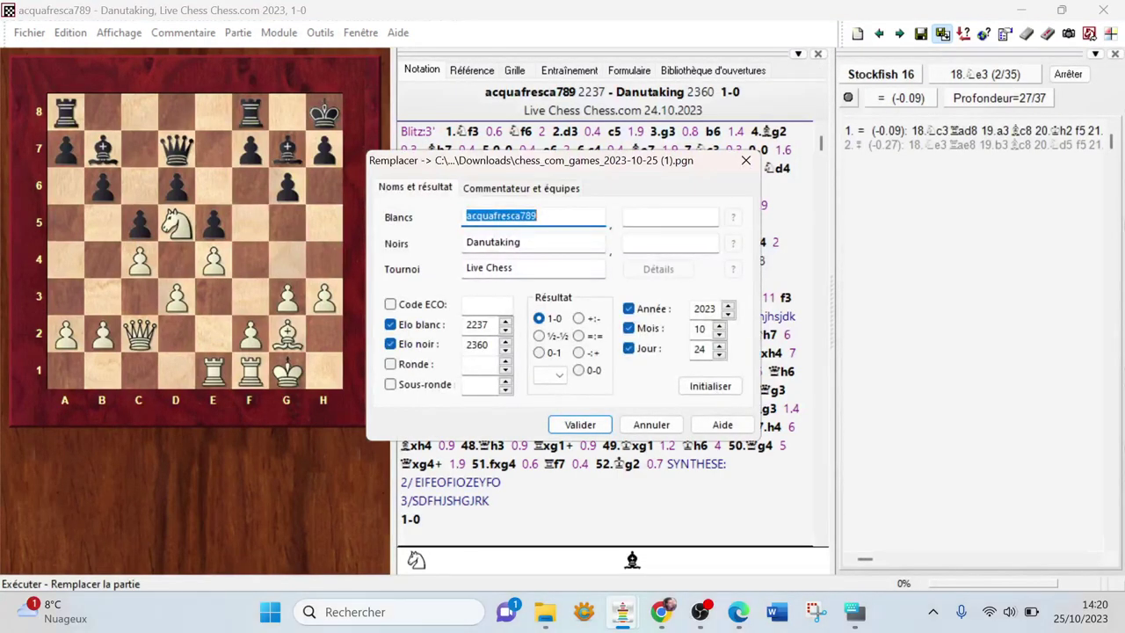
left_click(521, 242)
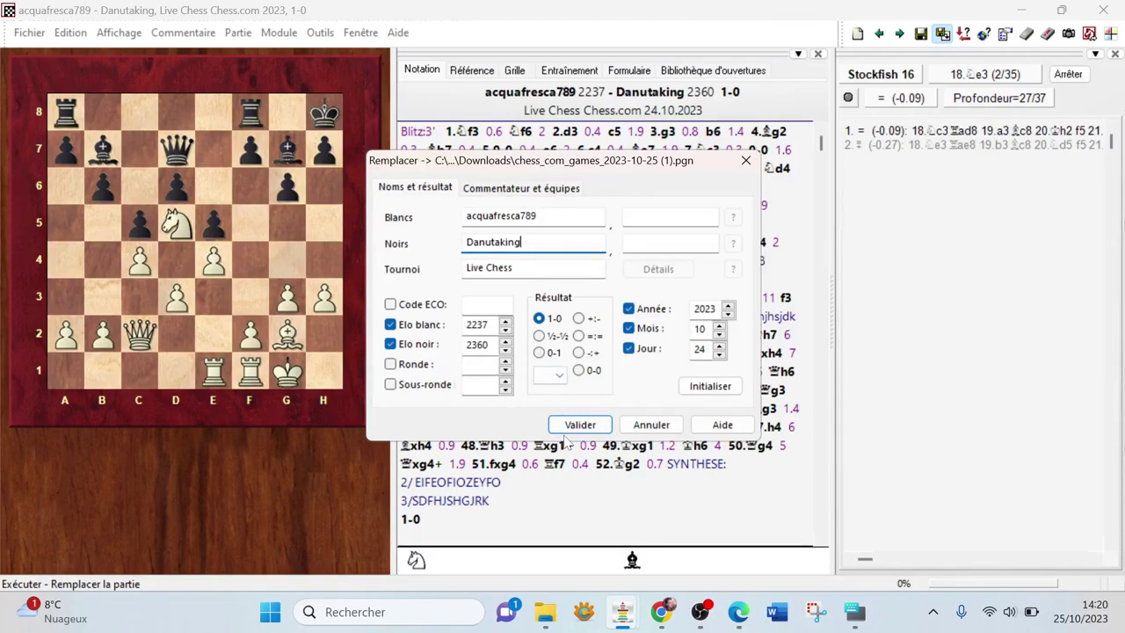
left_click(492, 267)
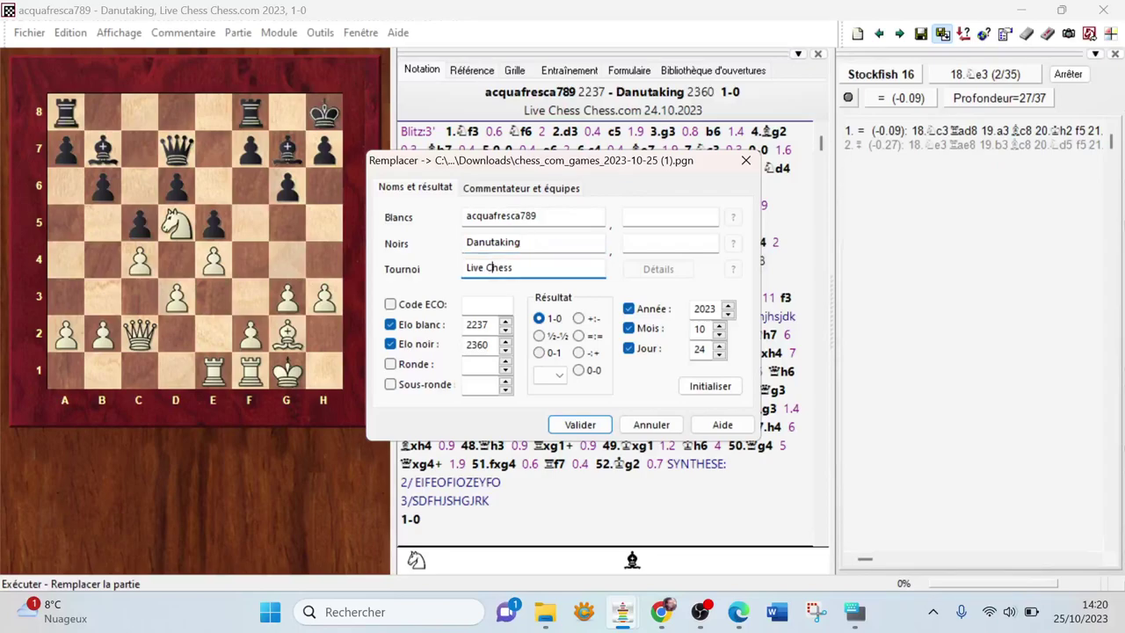
left_click_drag(514, 267, 473, 268)
left_click(513, 267)
left_click(519, 195)
left_click(425, 192)
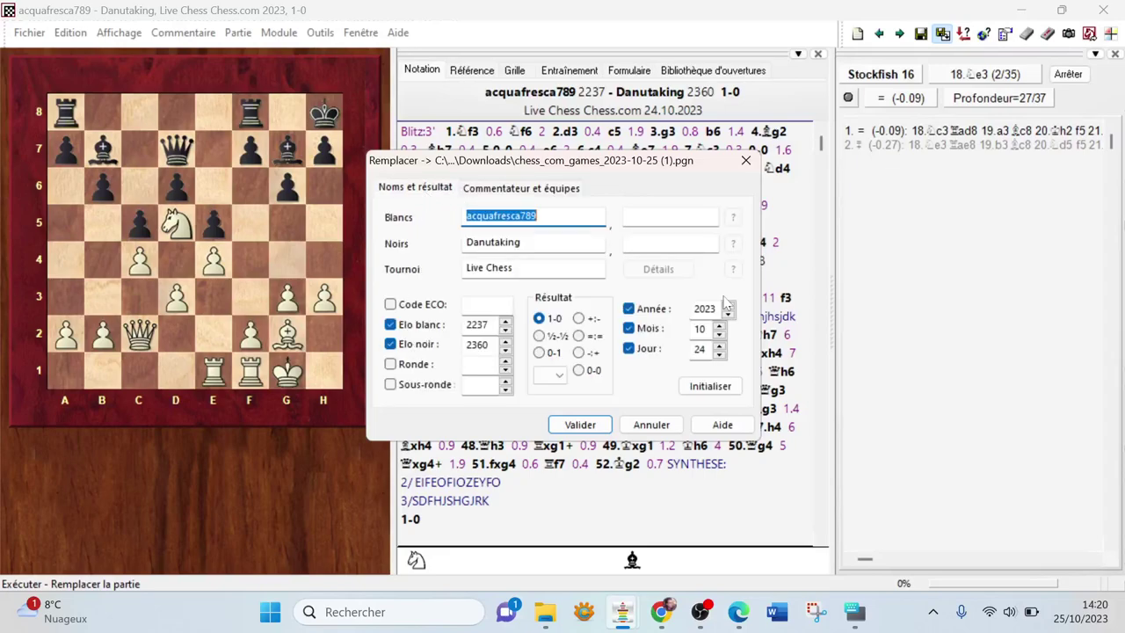
left_click(652, 425)
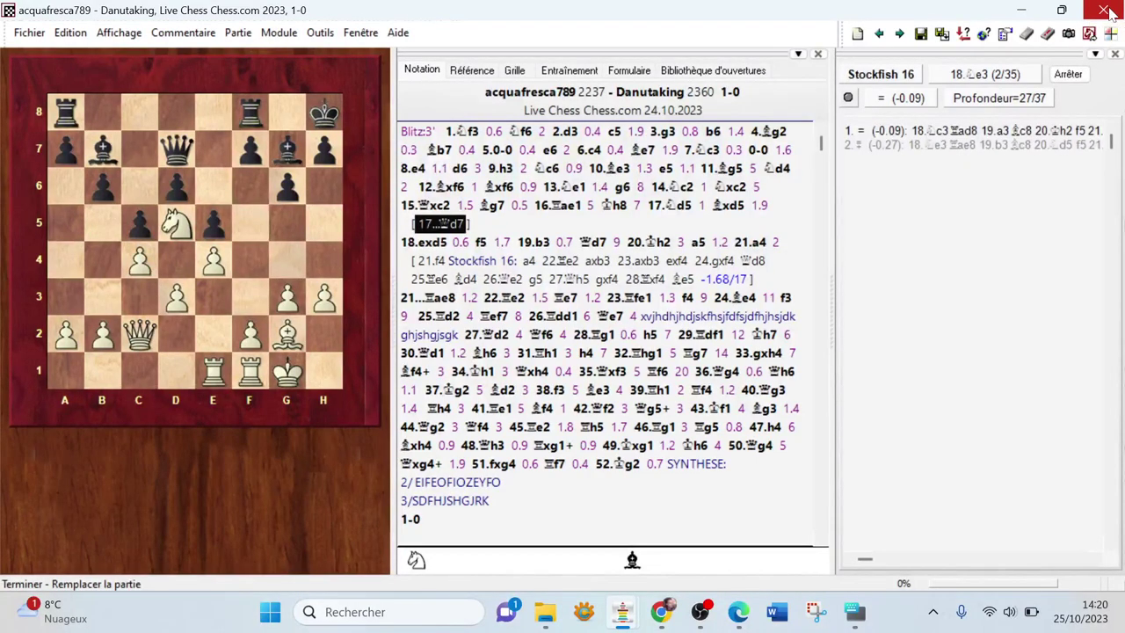
Close the annotated game and the game list of chess_com_games_2023-10-25 (1).pgn.
left_click(1104, 11)
left_click(568, 331)
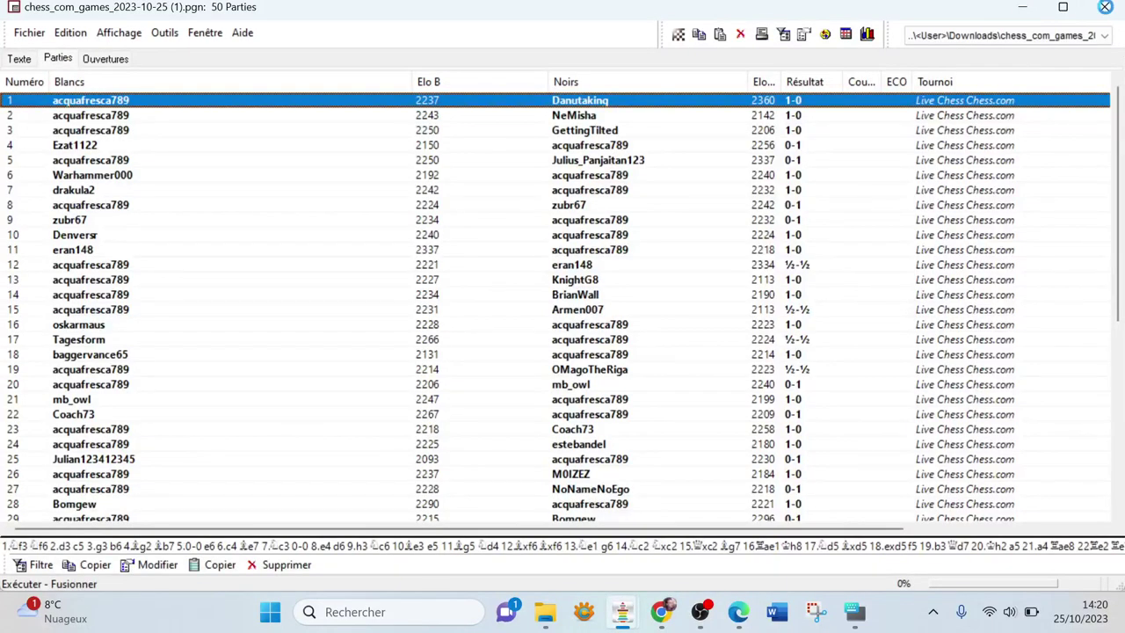
left_click(1104, 7)
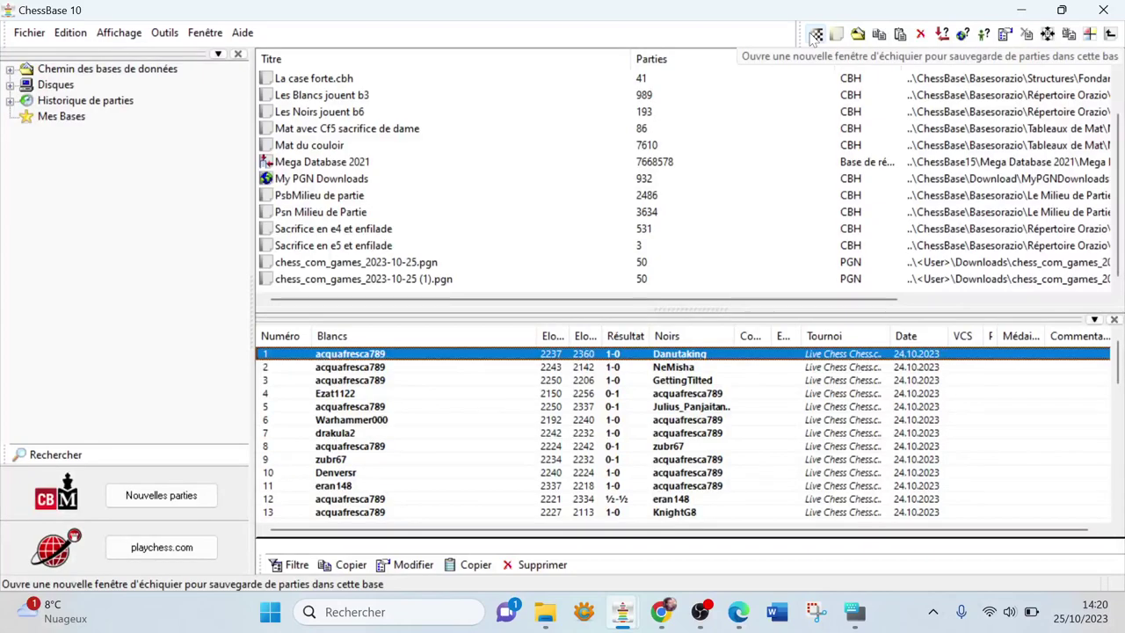
Open a new board with Mega Database 2021 selected, play 1.c4 c5 and start a reference search for the position.
double_click(353, 166)
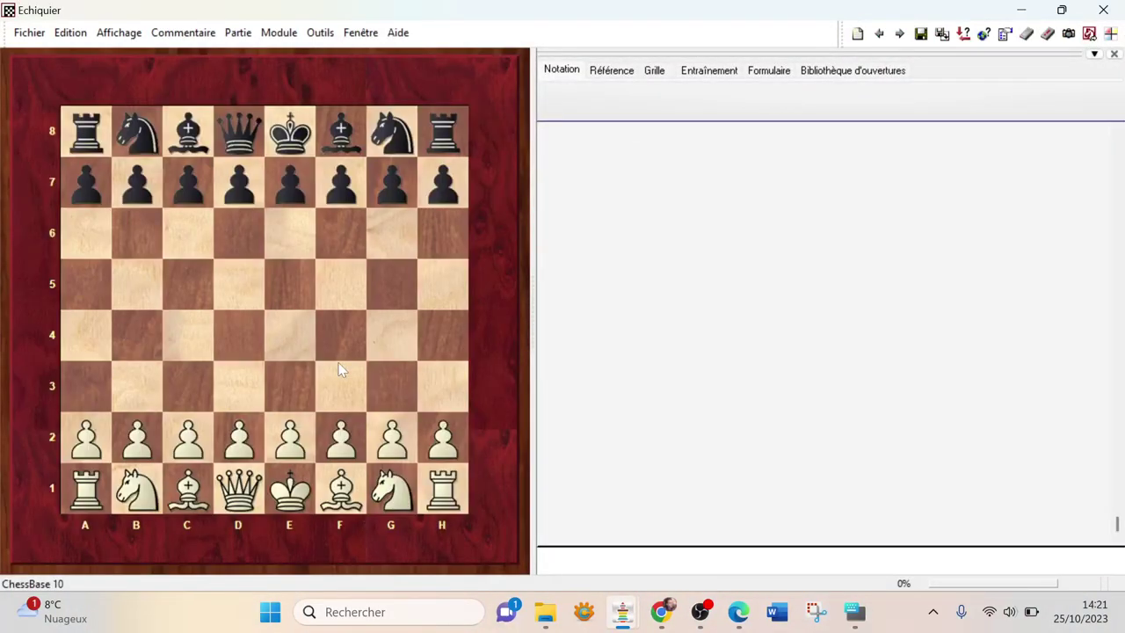
left_click_drag(187, 437, 178, 345)
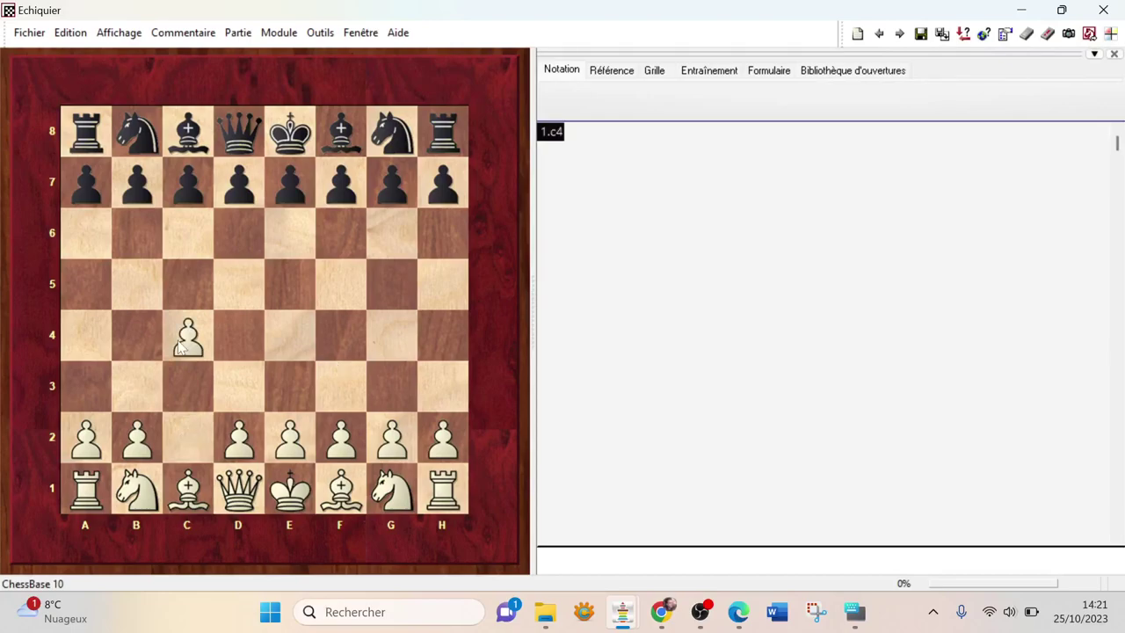
left_click_drag(187, 182, 191, 295)
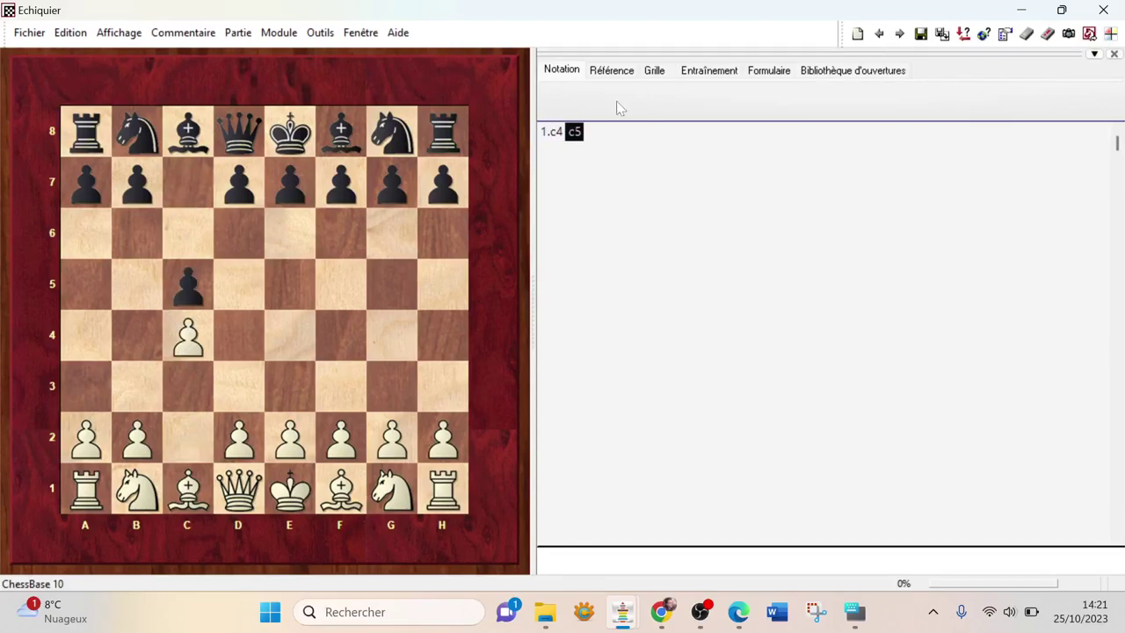
left_click(616, 75)
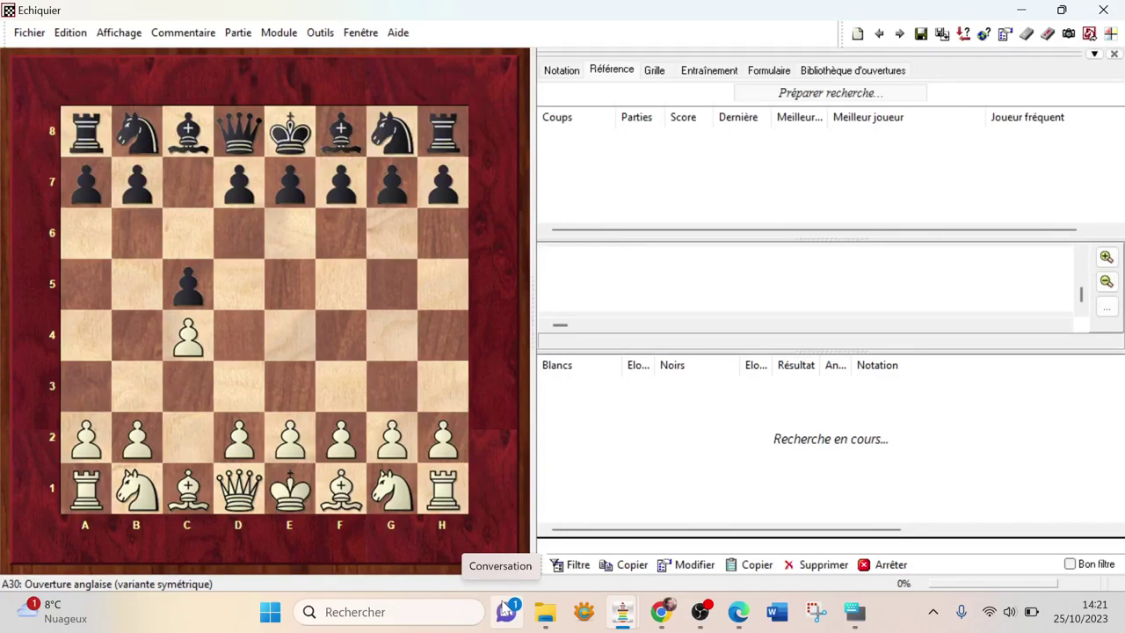
mouse_move(700, 611)
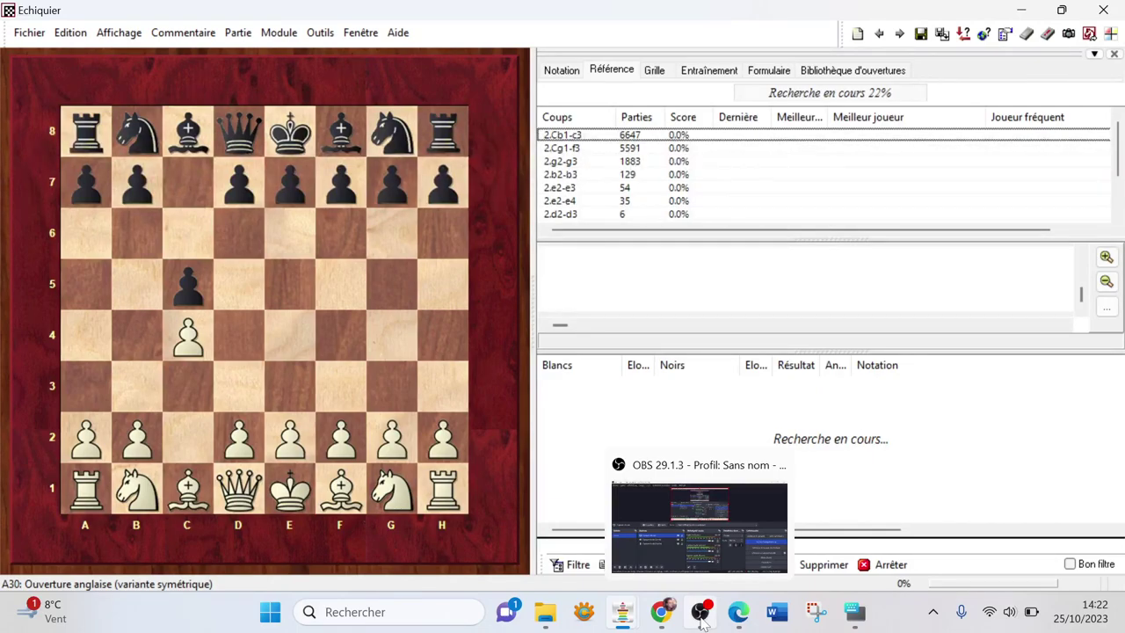
Return to the database overview and open the game list of Mega Database 2021.
key("alt+Tab")
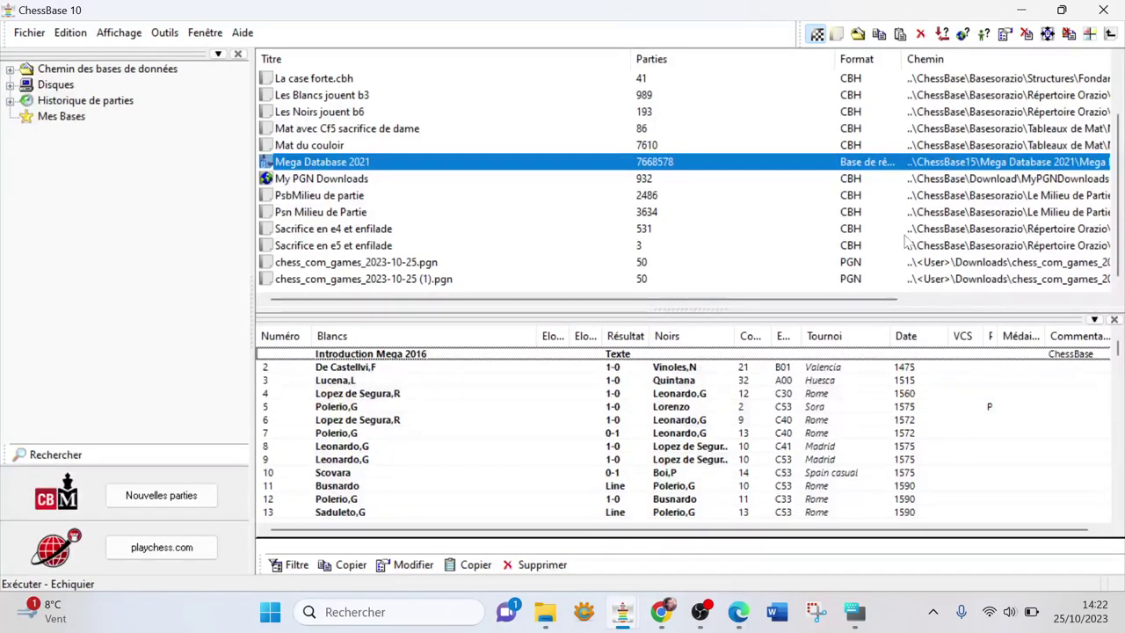
left_click(334, 165)
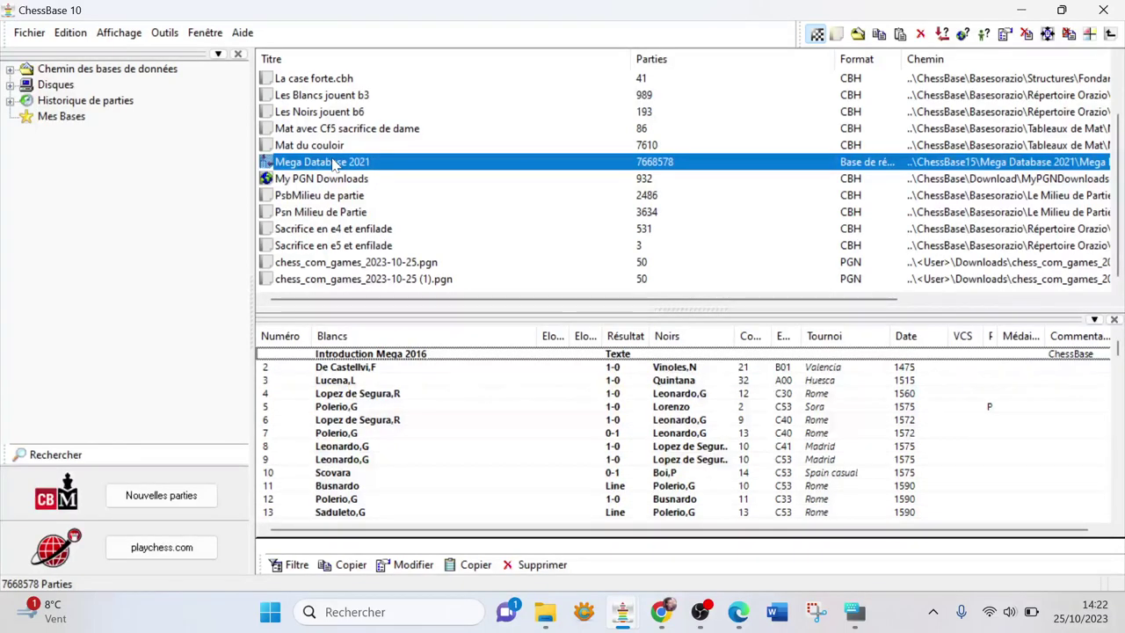
double_click(334, 165)
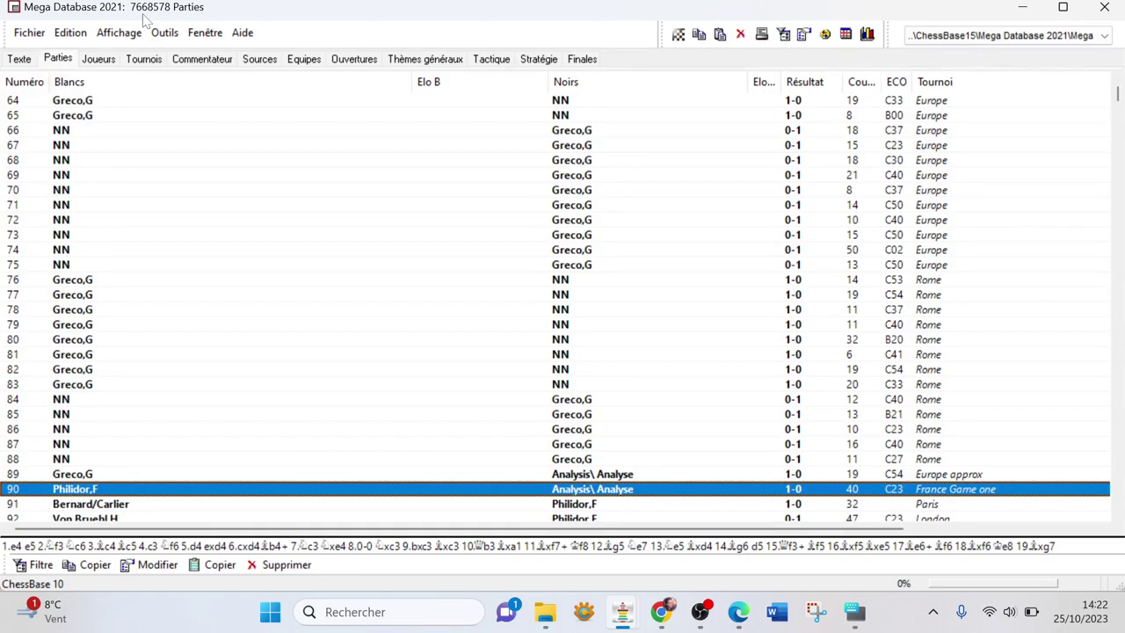
Set up a game search in Mega Database 2021 restricted to games with the result 1-0.
left_click(784, 35)
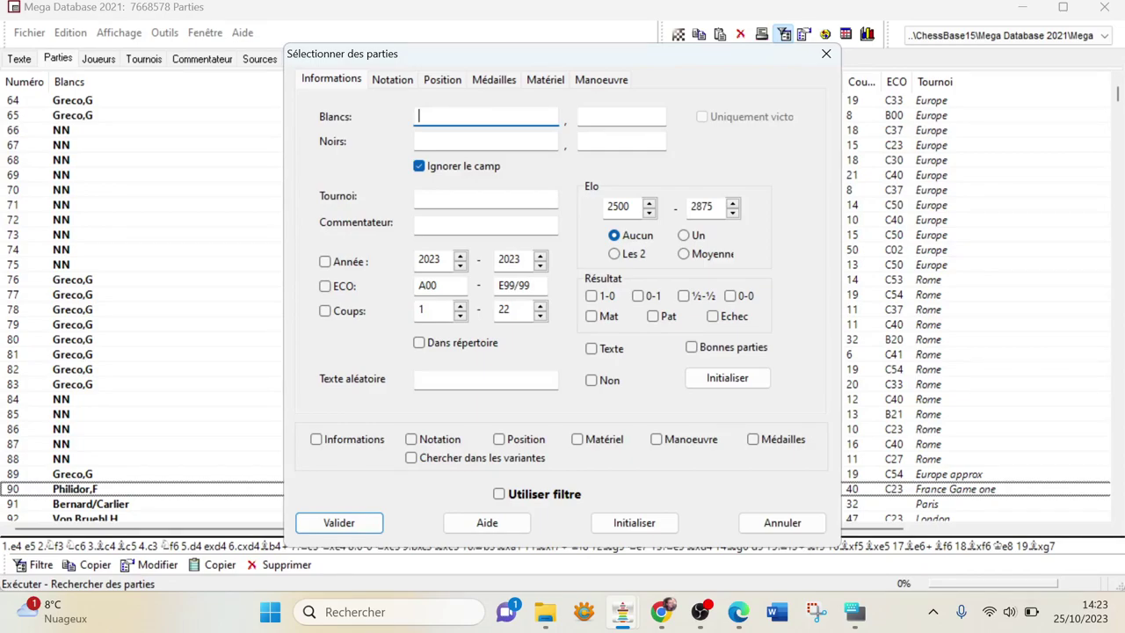
left_click(598, 296)
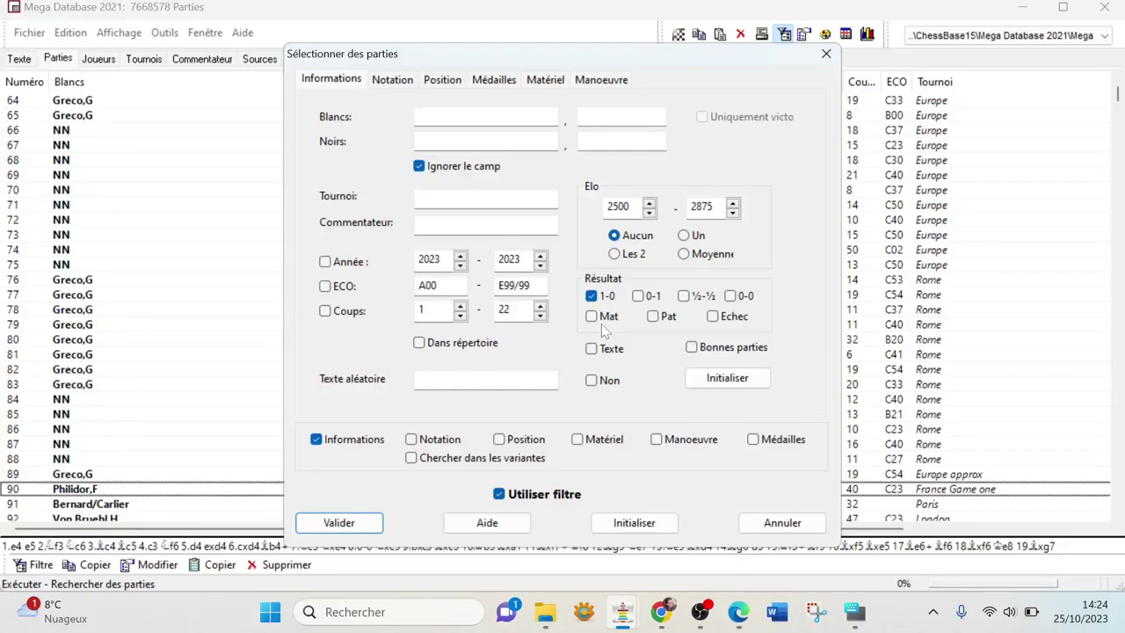
left_click(639, 297)
left_click(639, 296)
left_click(591, 296)
Search for positions with a white knight on c3, bishop on g2, pawns on c4, f2, g3, h2 and black pawns on c5 and e5.
left_click(442, 80)
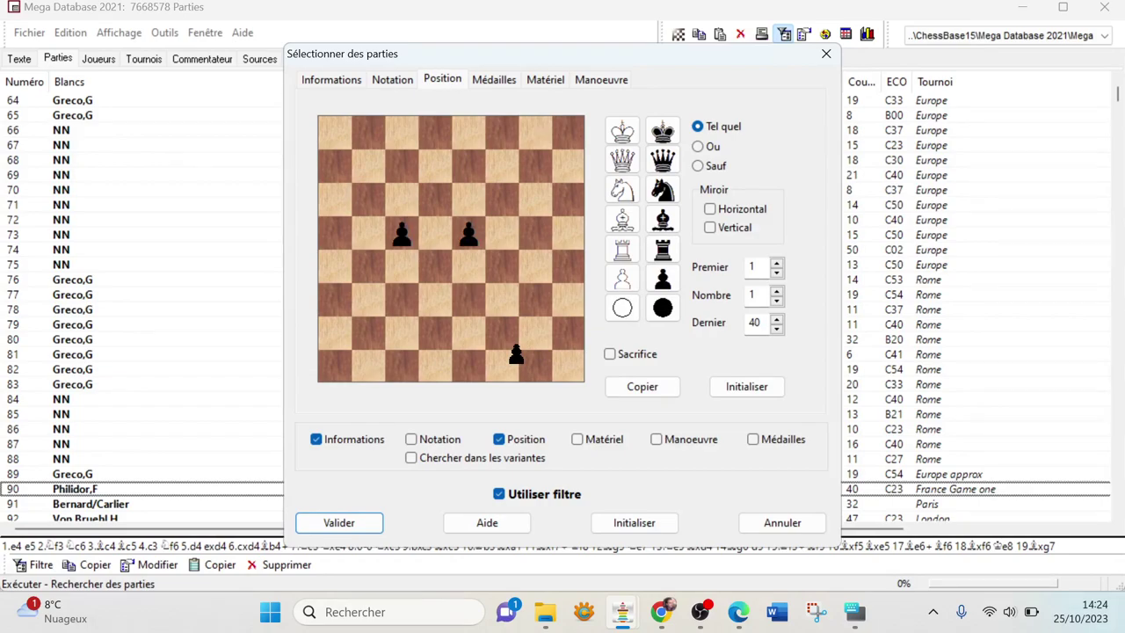
left_click(623, 278)
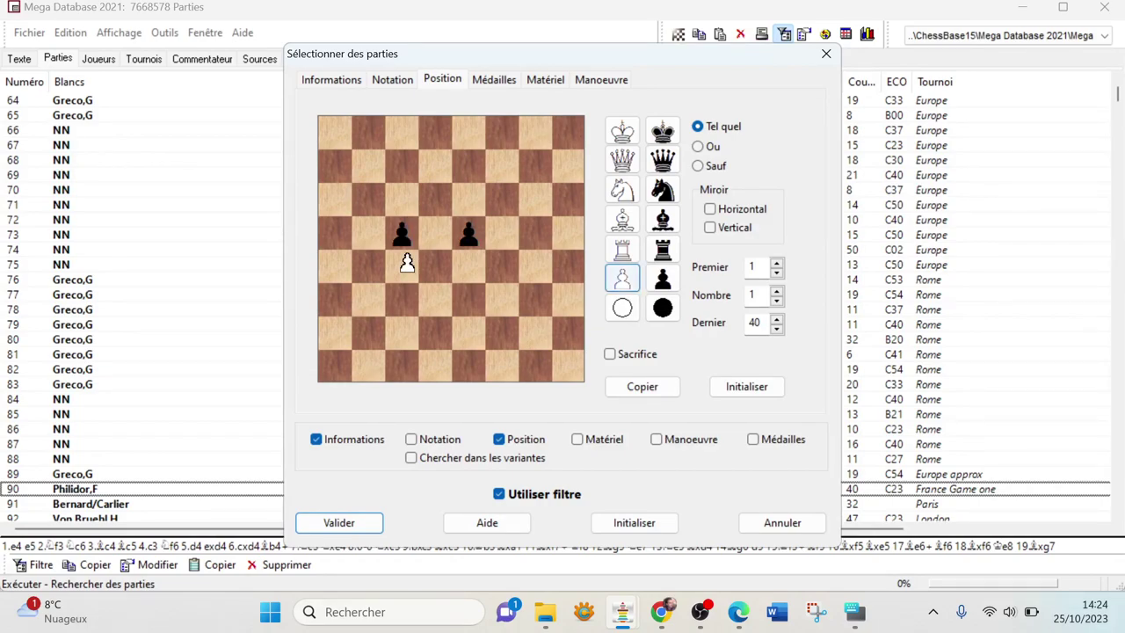
left_click(407, 262)
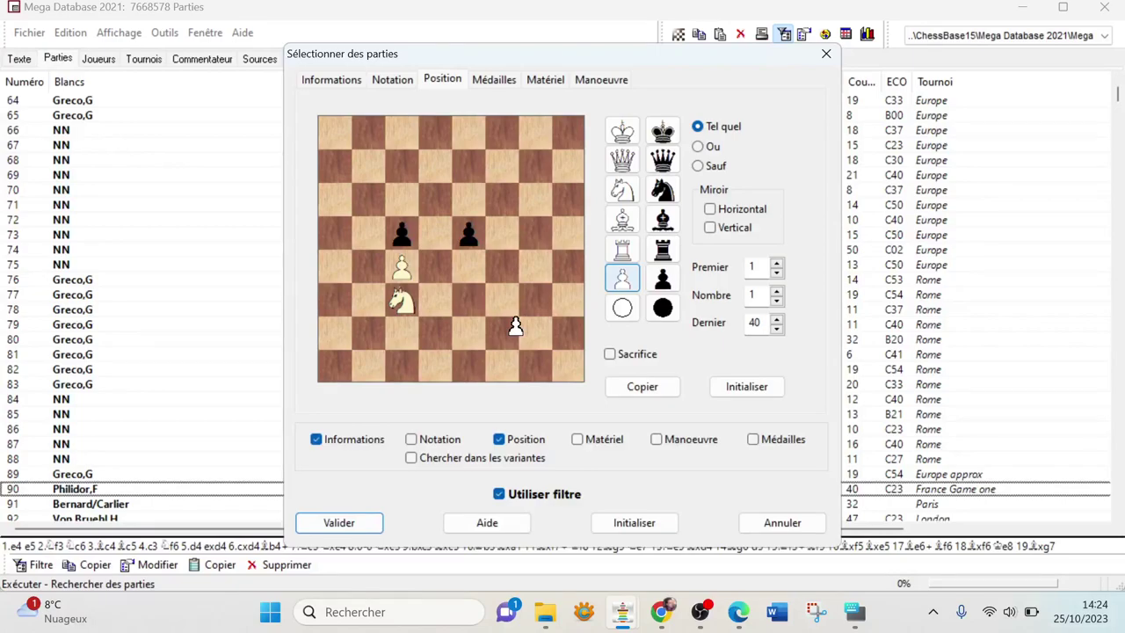
left_click(516, 326)
left_click(535, 302)
left_click(569, 334)
left_click(622, 218)
left_click(536, 333)
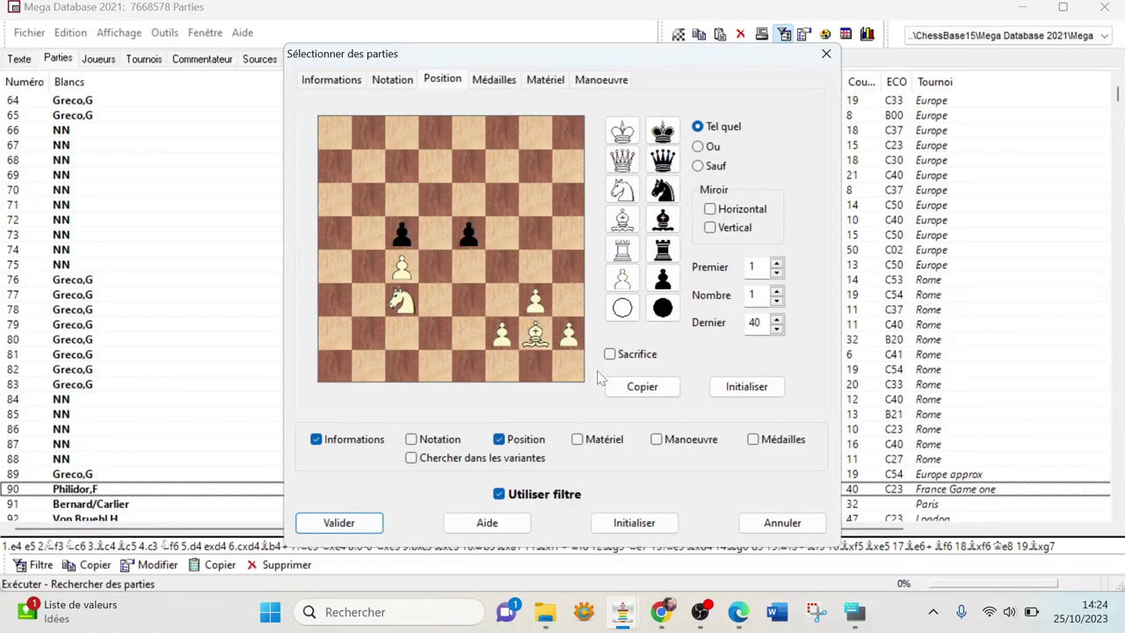
left_click(350, 523)
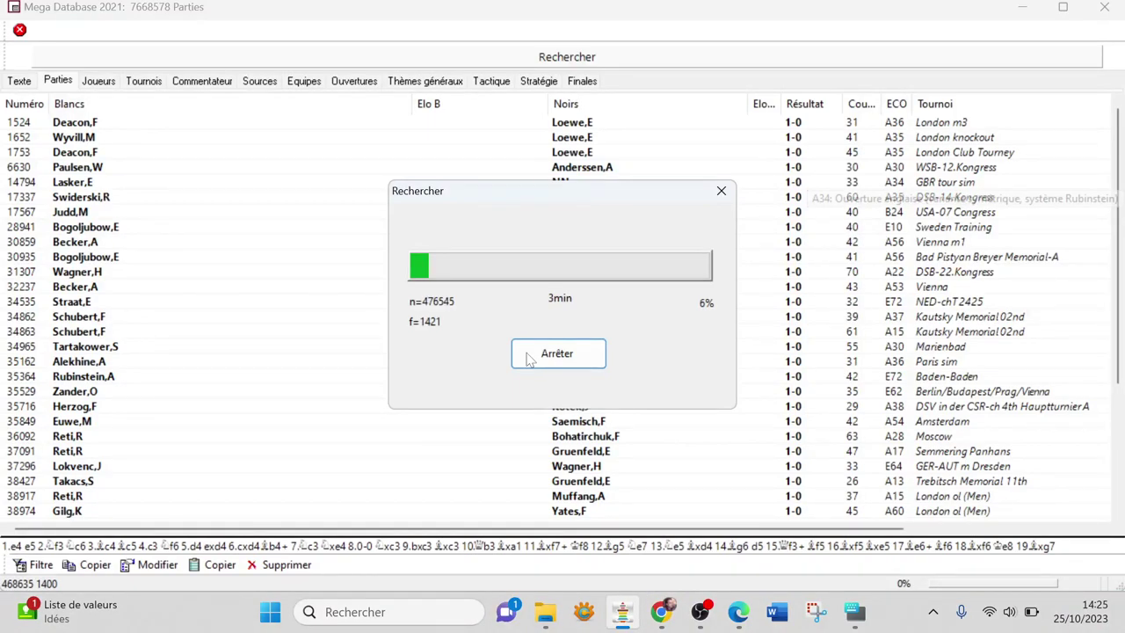
Stop the running search, then open the first game in the filtered list and step back two moves from the found position.
left_click(528, 359)
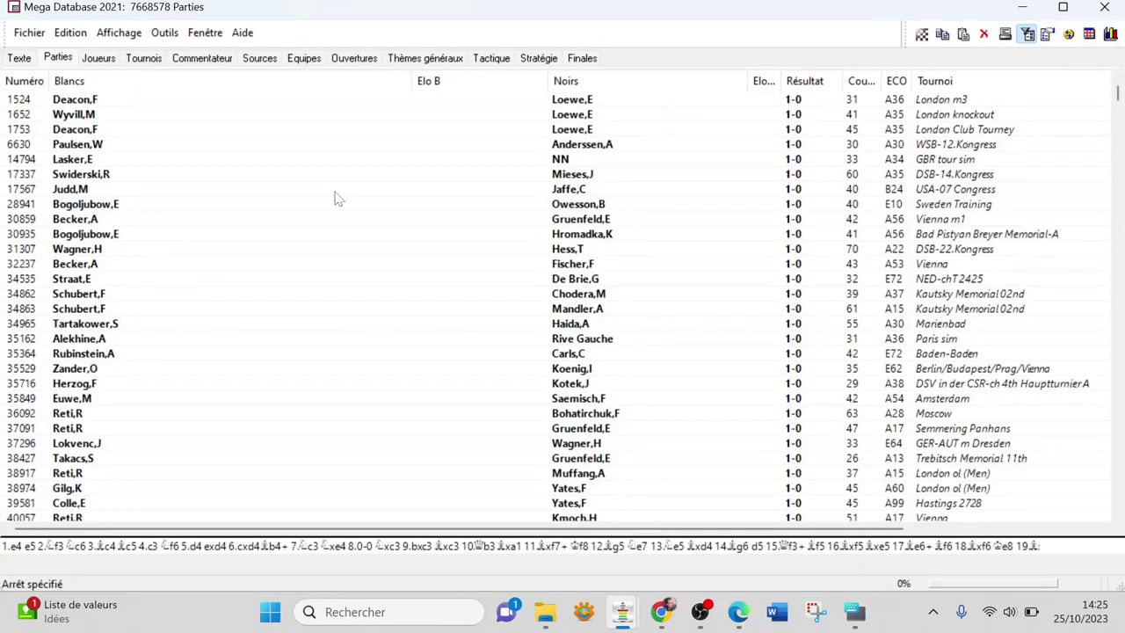
key("Return")
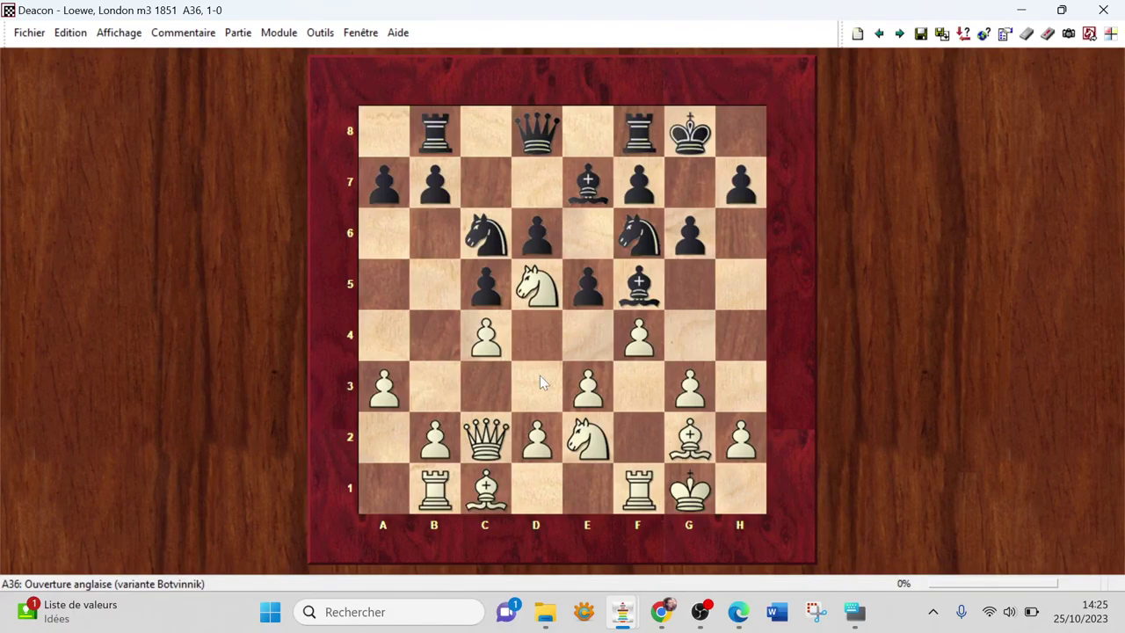
key("Left")
key("Left")
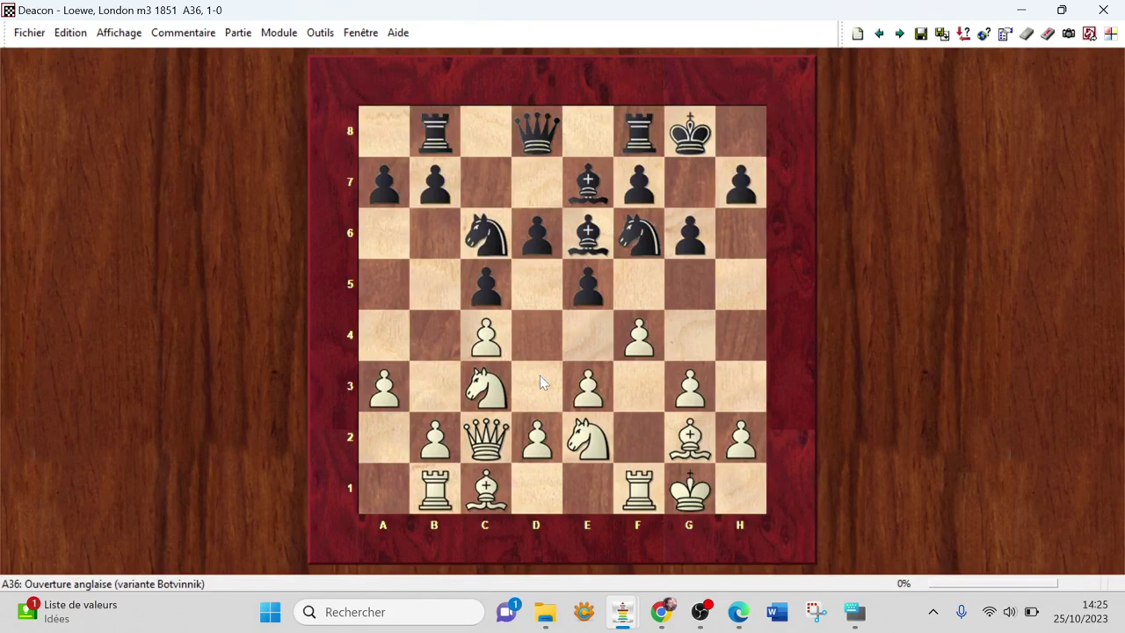
Close the game board and the remaining ChessBase windows to return to the Chess.com game archive in the browser.
left_click(1104, 9)
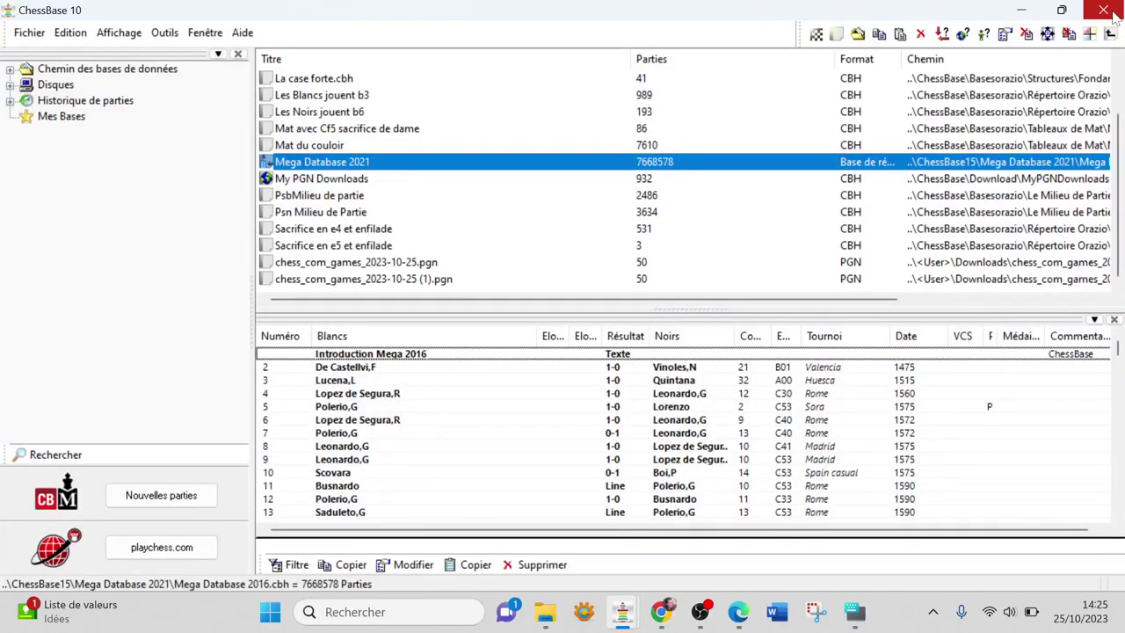
left_click(1110, 14)
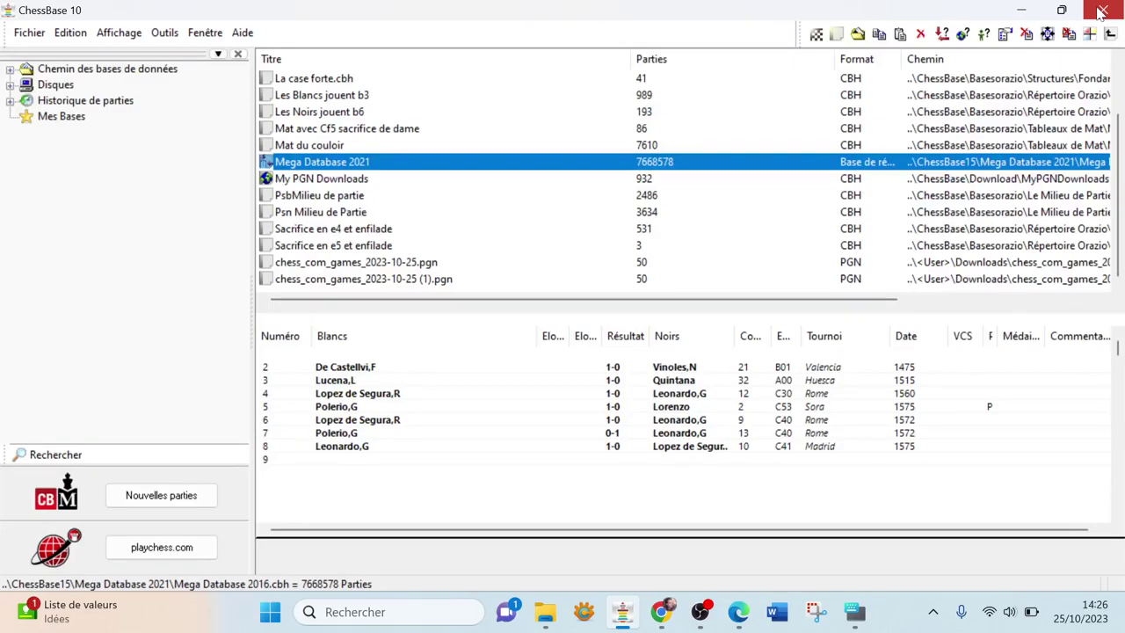
left_click(1101, 10)
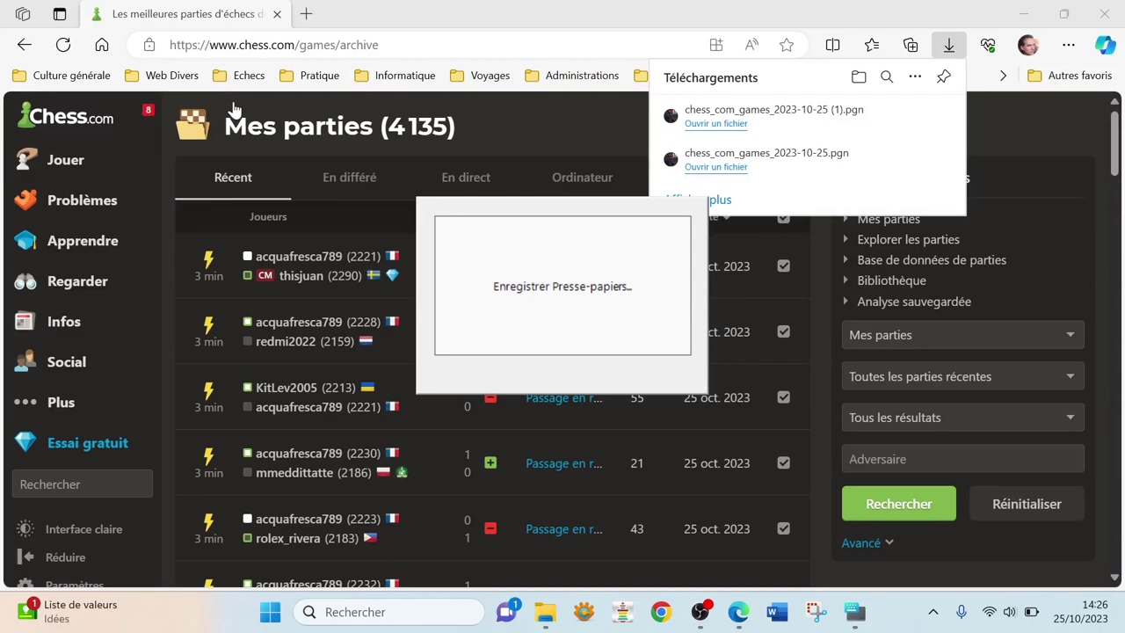
left_click_drag(379, 45, 299, 45)
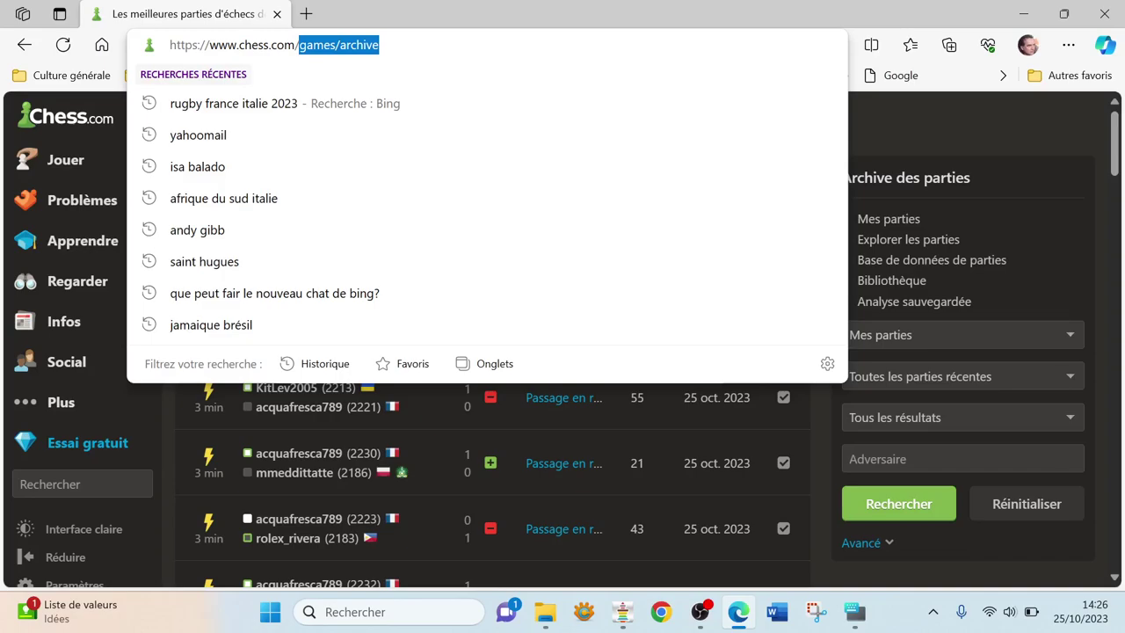
type("home")
key("Return")
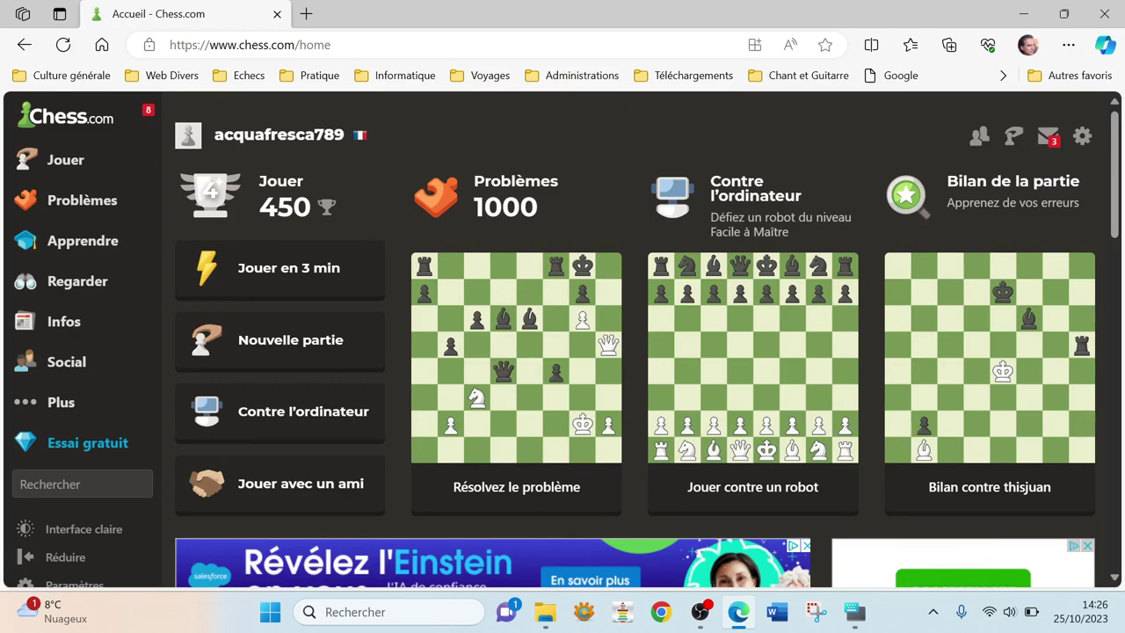
left_click(277, 16)
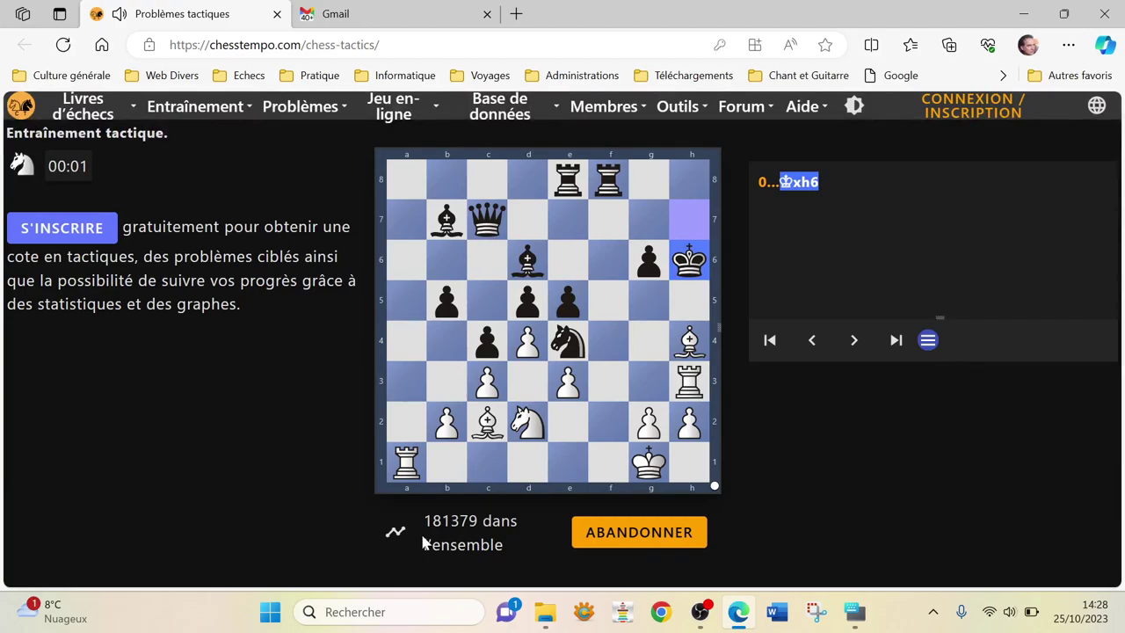
Move the white bishop from h4 to f6 in the Chess Tempo tactics problem, and close the Gmail tab.
left_click_drag(689, 340, 608, 260)
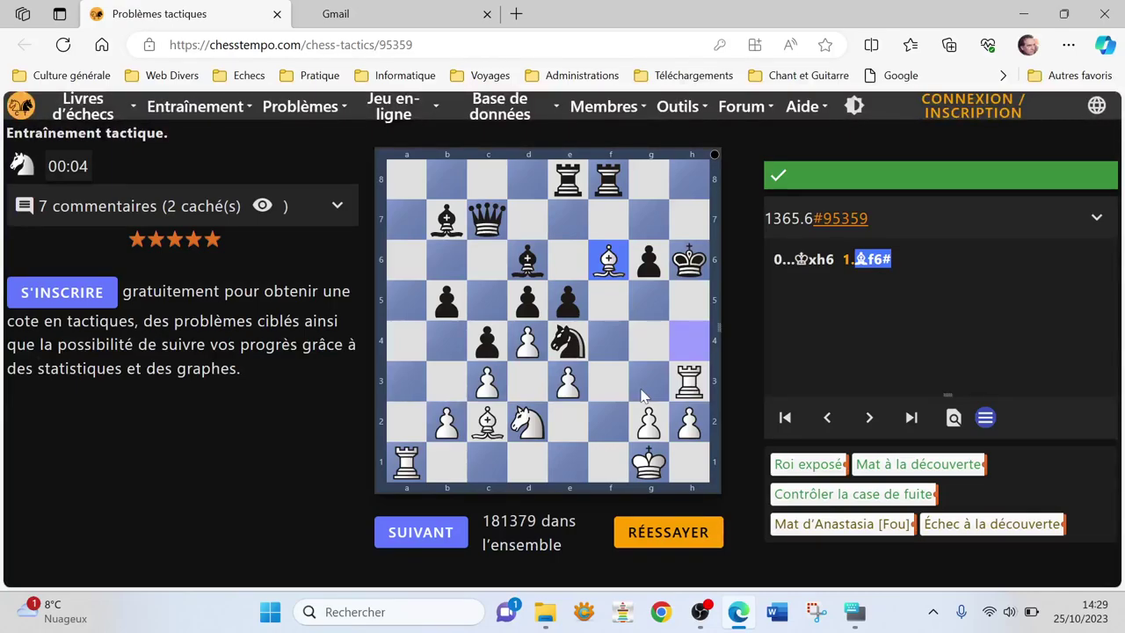
left_click(485, 23)
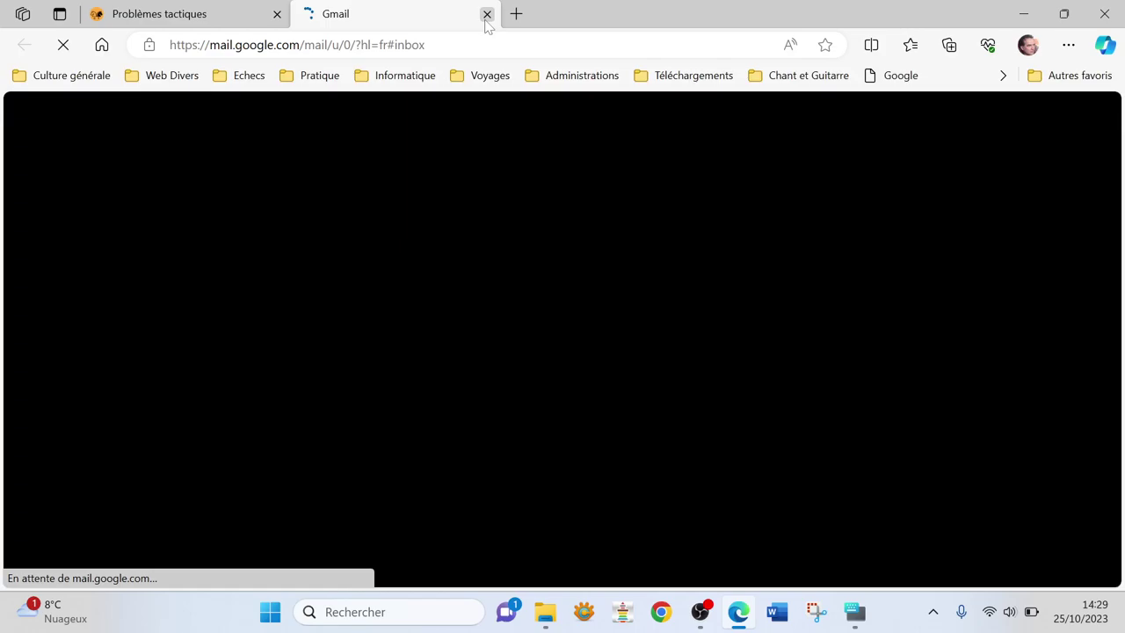
left_click(486, 15)
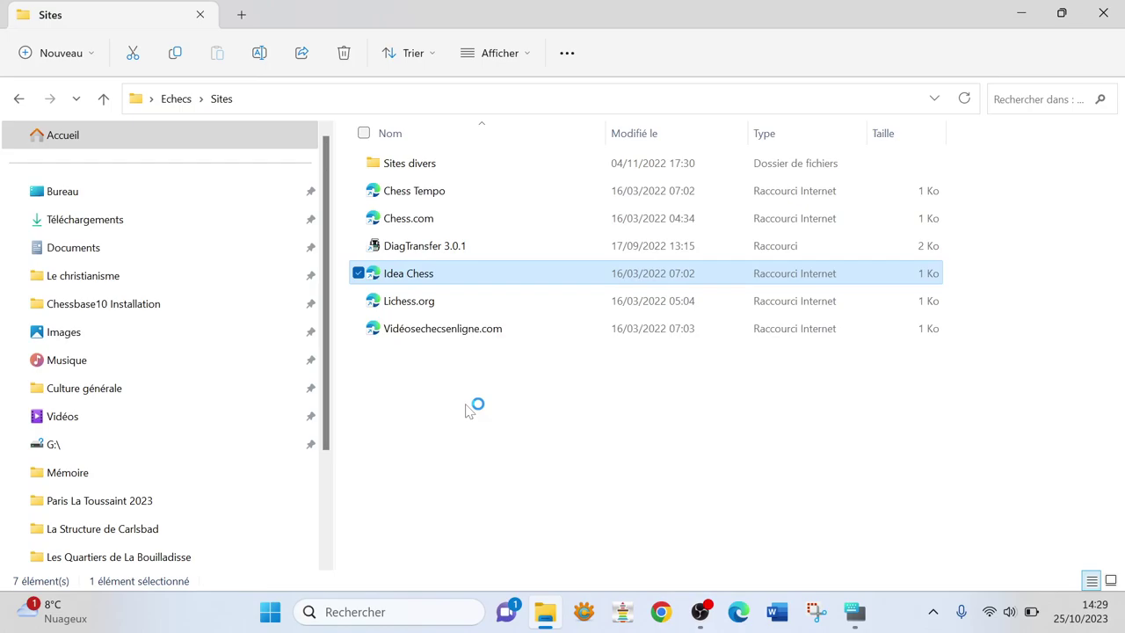